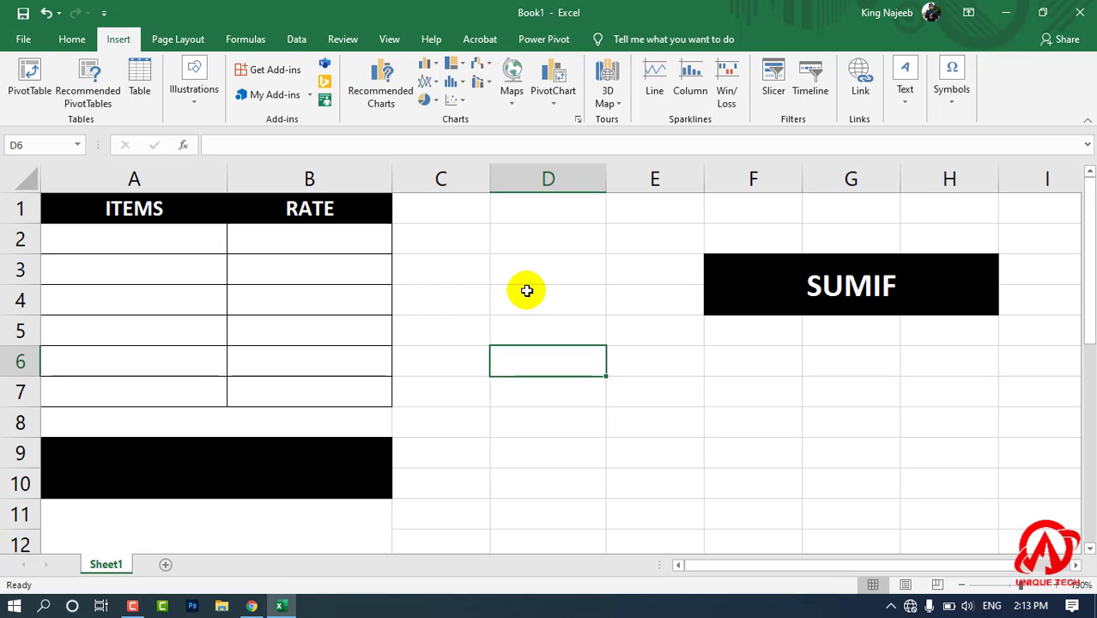
Enter CPU and LCD as the first two items, in cells A2 and A3.
left_click(160, 244)
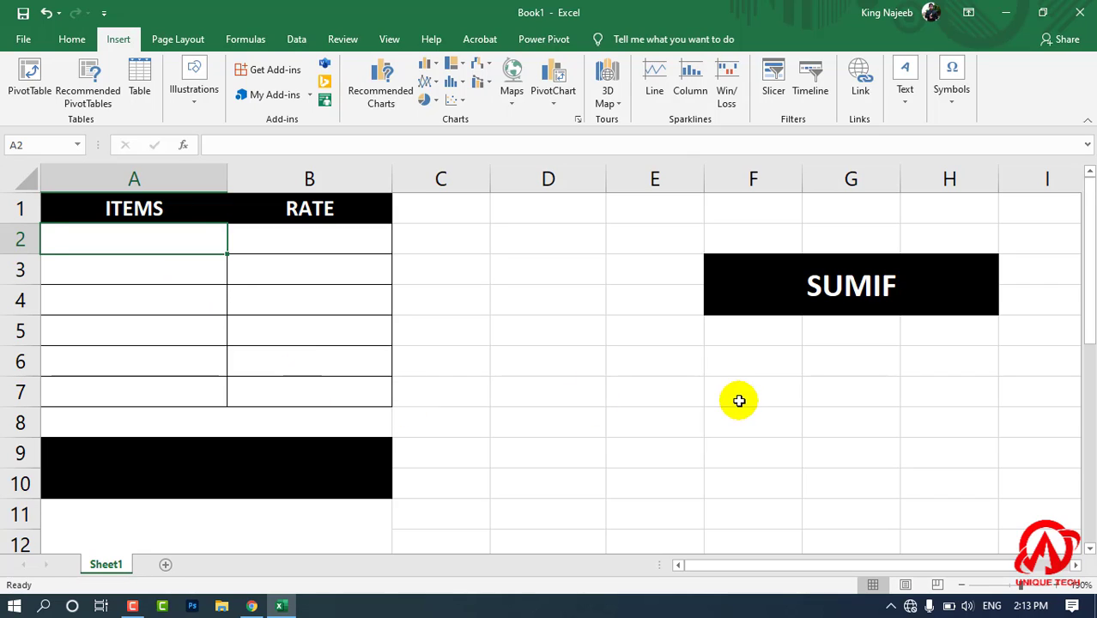
type("CPU")
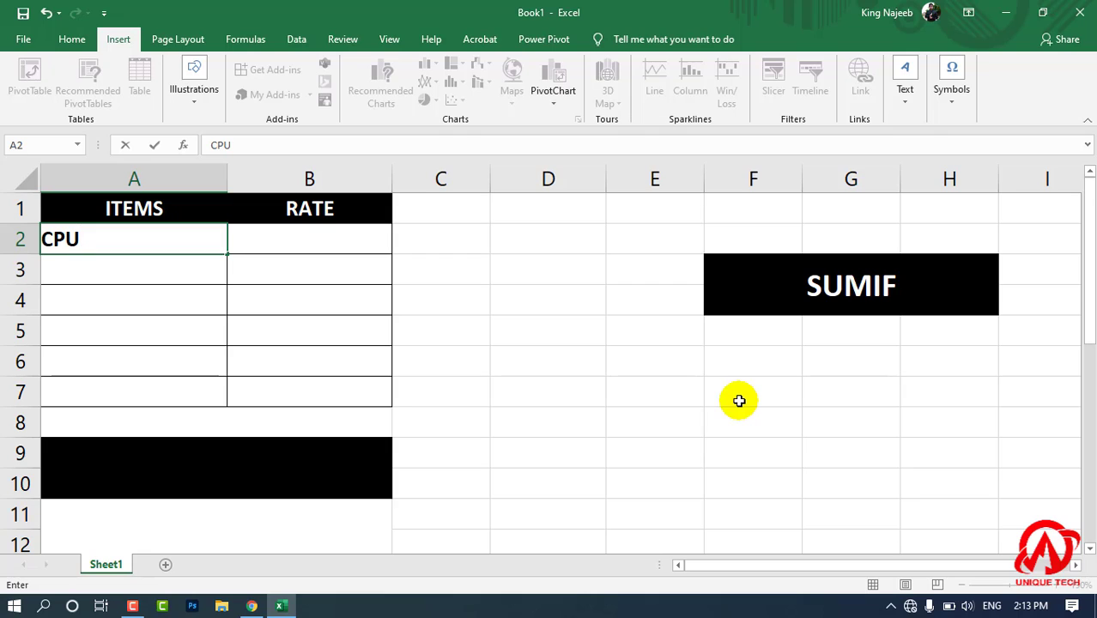
key("Return")
type("LC")
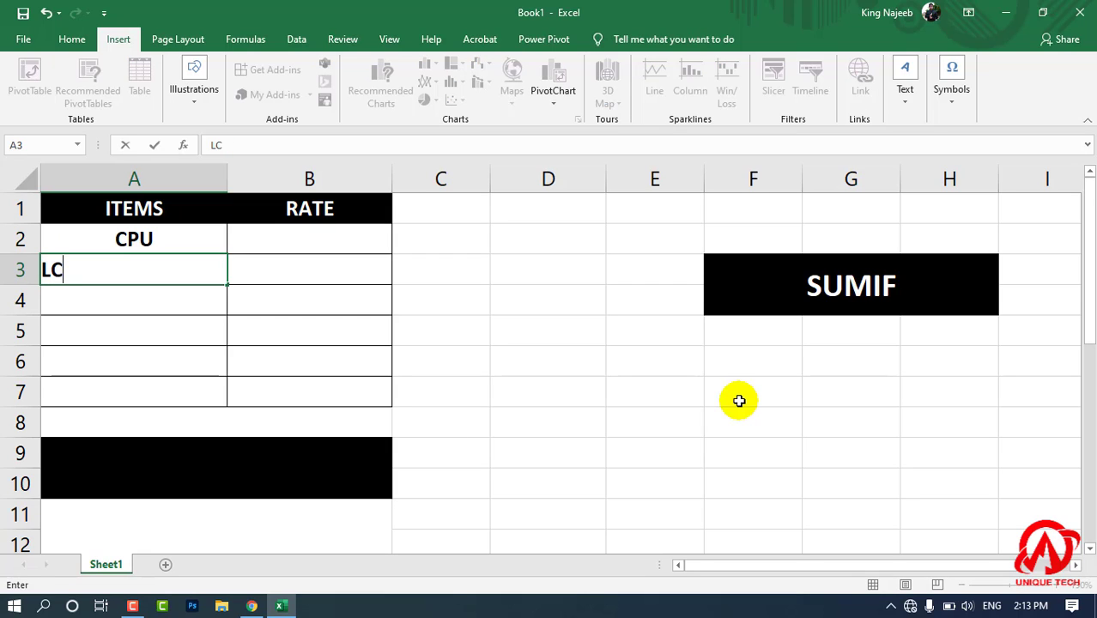
type("D")
key("Return")
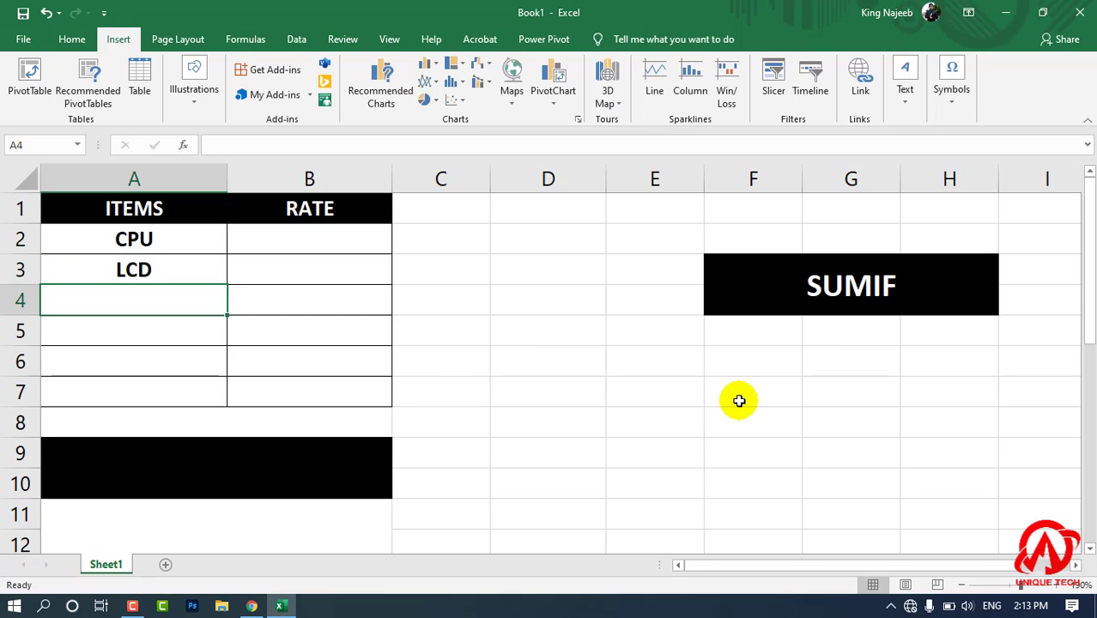
Add MOUSE and KEYBOARD to the ITEMS column in cells A4 and A5.
type("MOUSE")
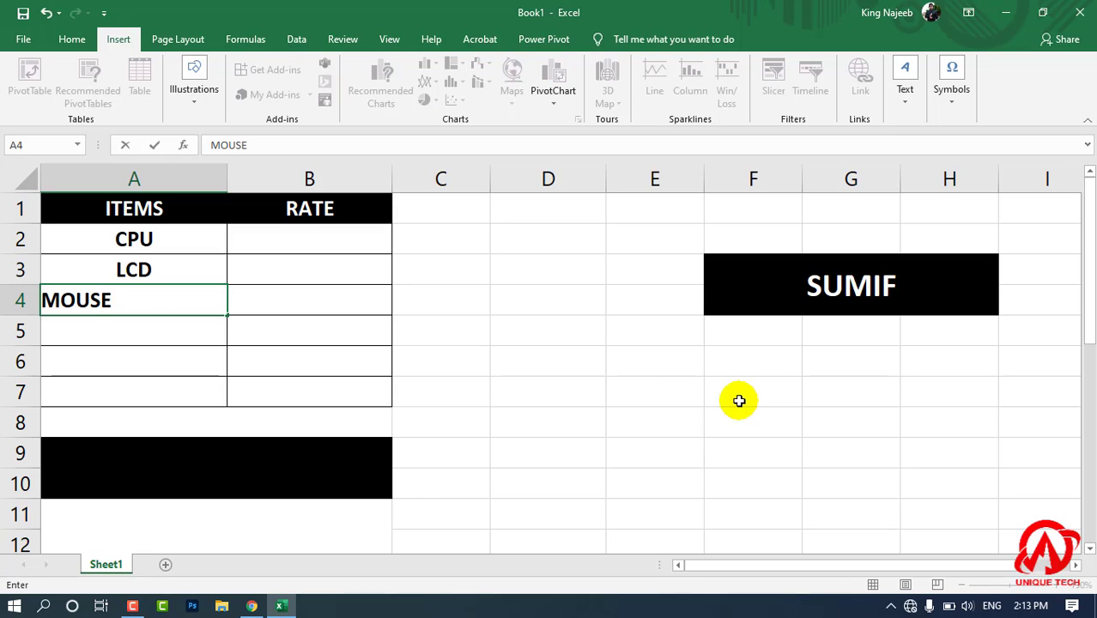
key("Return")
type("KEYB")
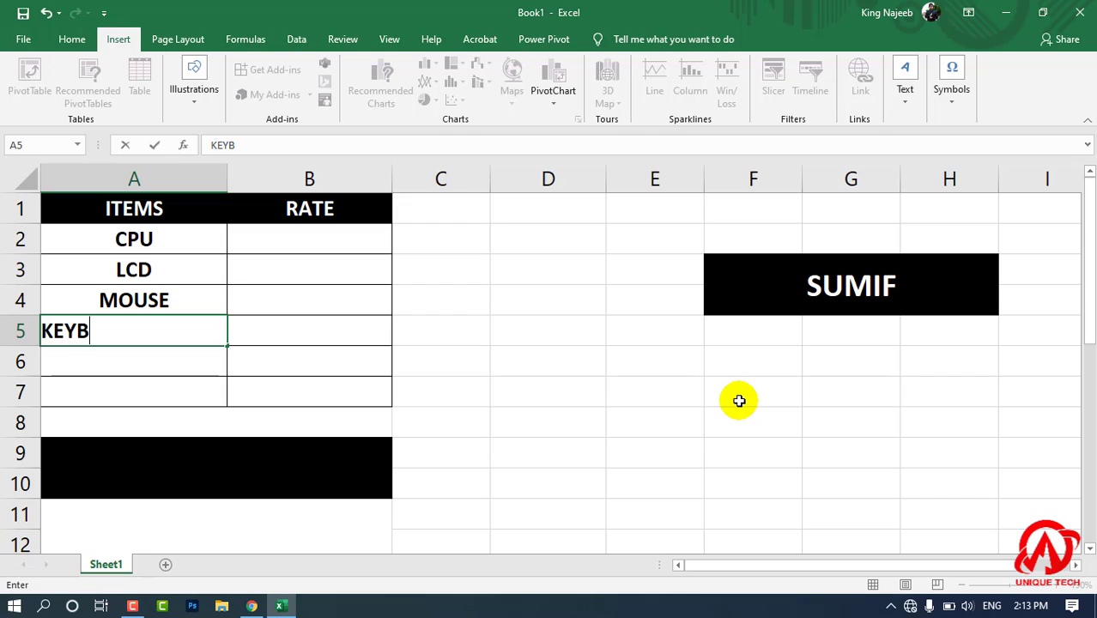
type("OARD")
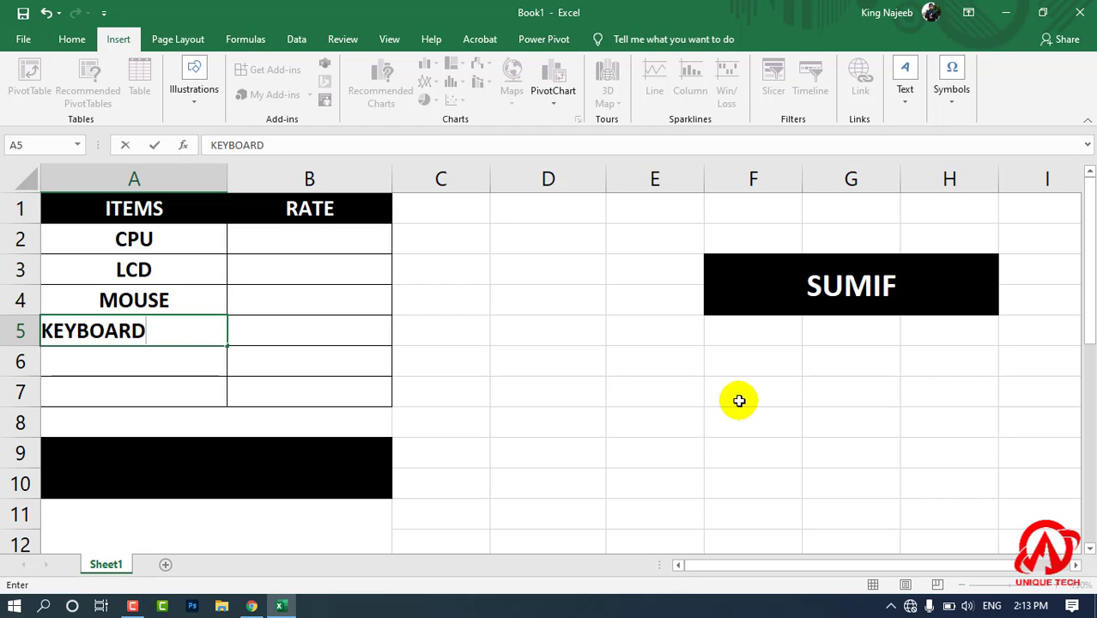
key("Return")
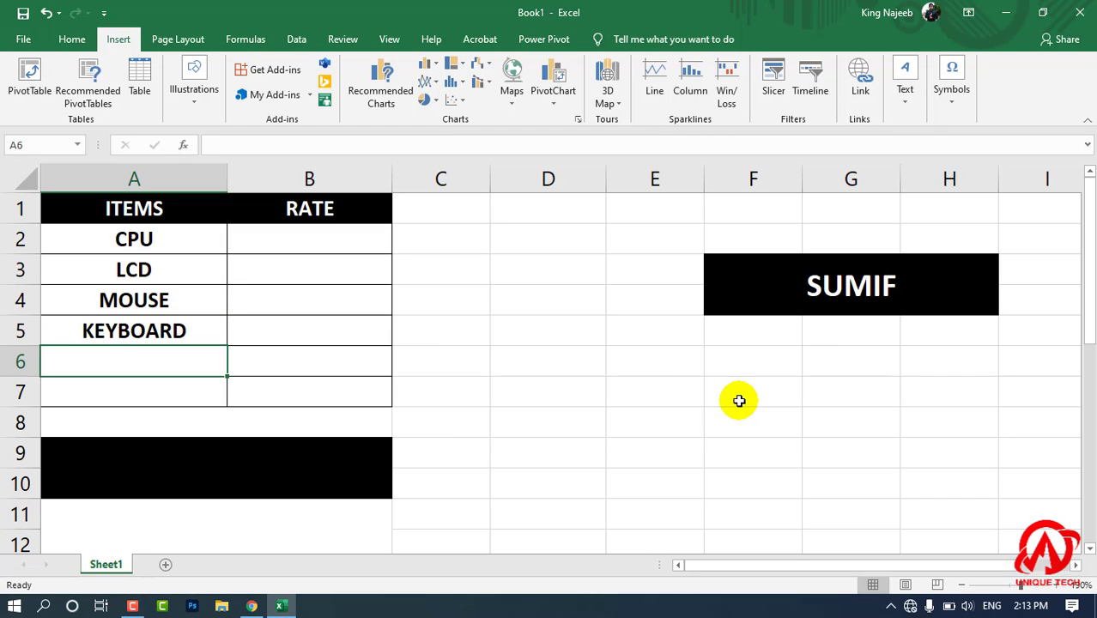
Complete the ITEMS column with DVD ROOM in A6 and CD ROOM in A7.
type("DBD")
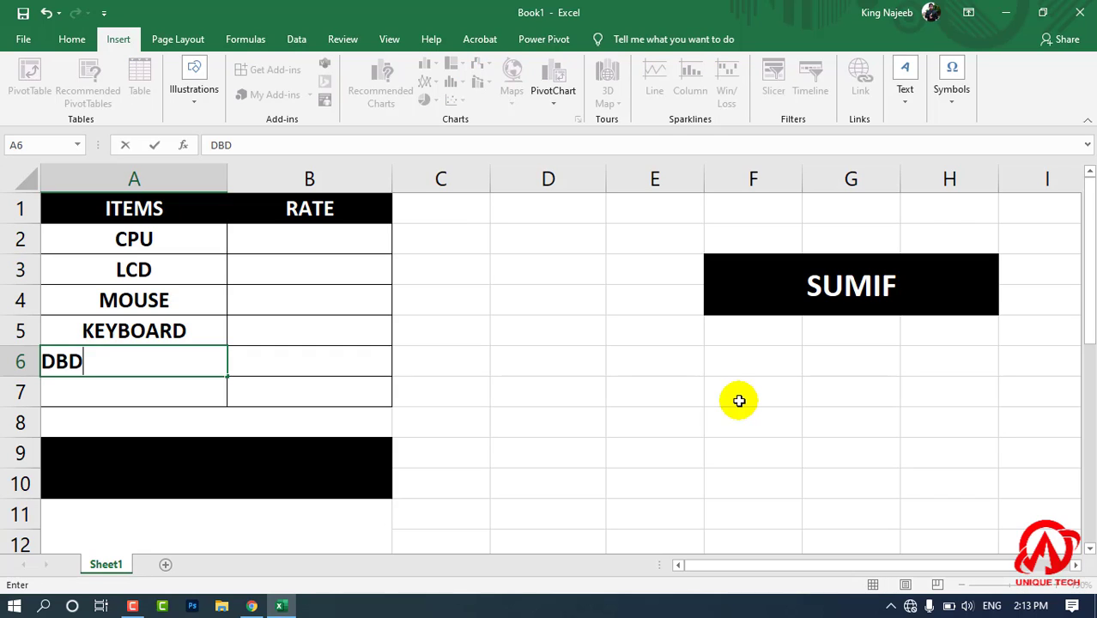
key("BackSpace")
key("BackSpace")
type("VD ROOM")
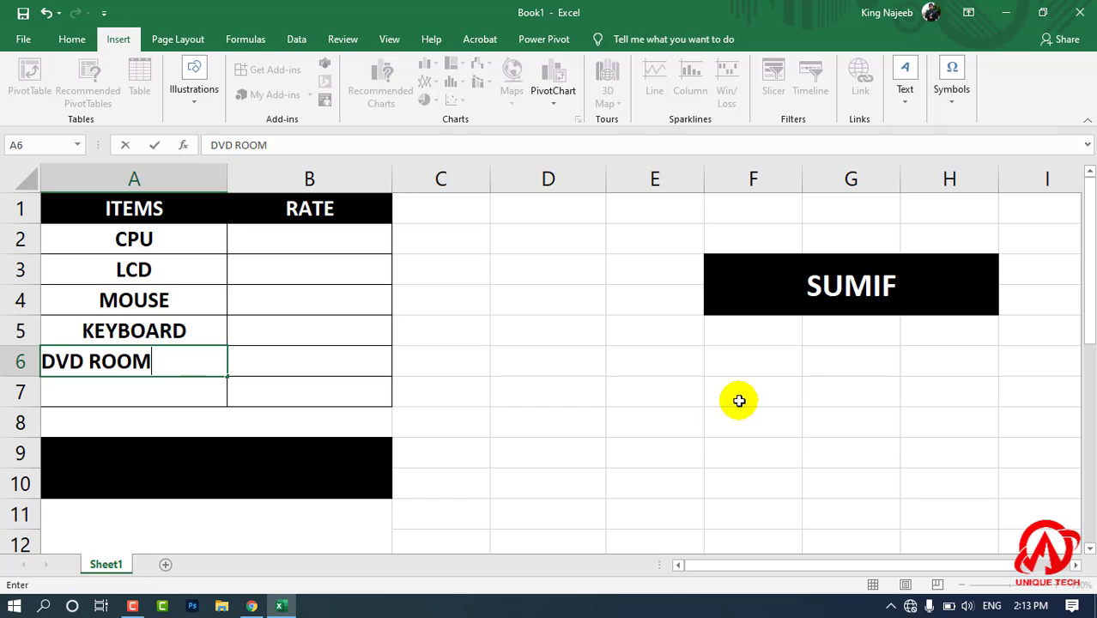
key("Return")
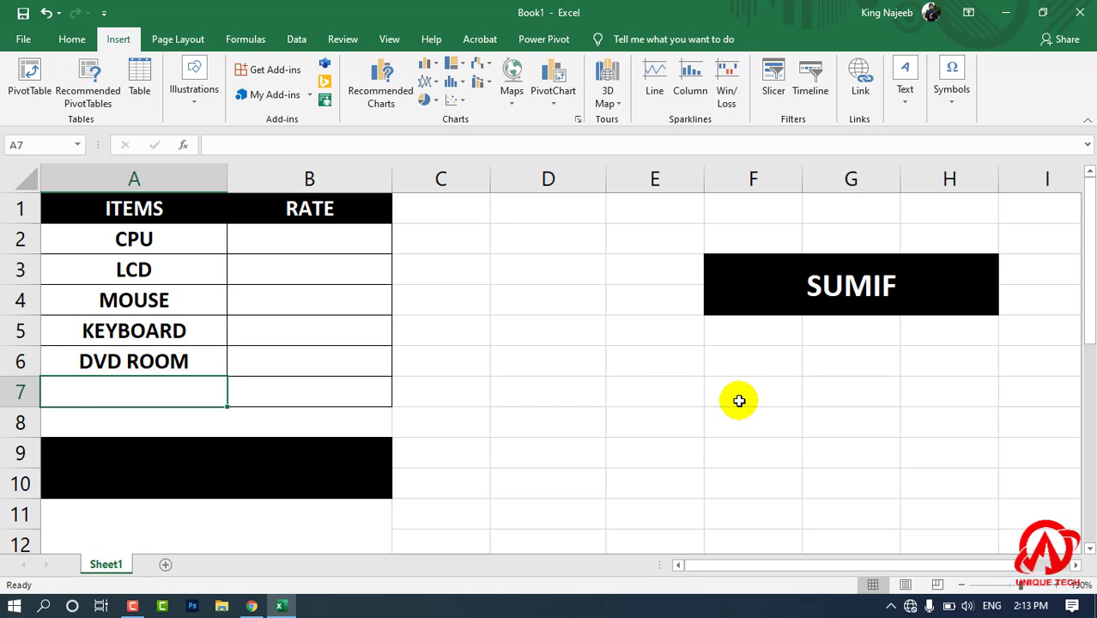
type("CD ROOM")
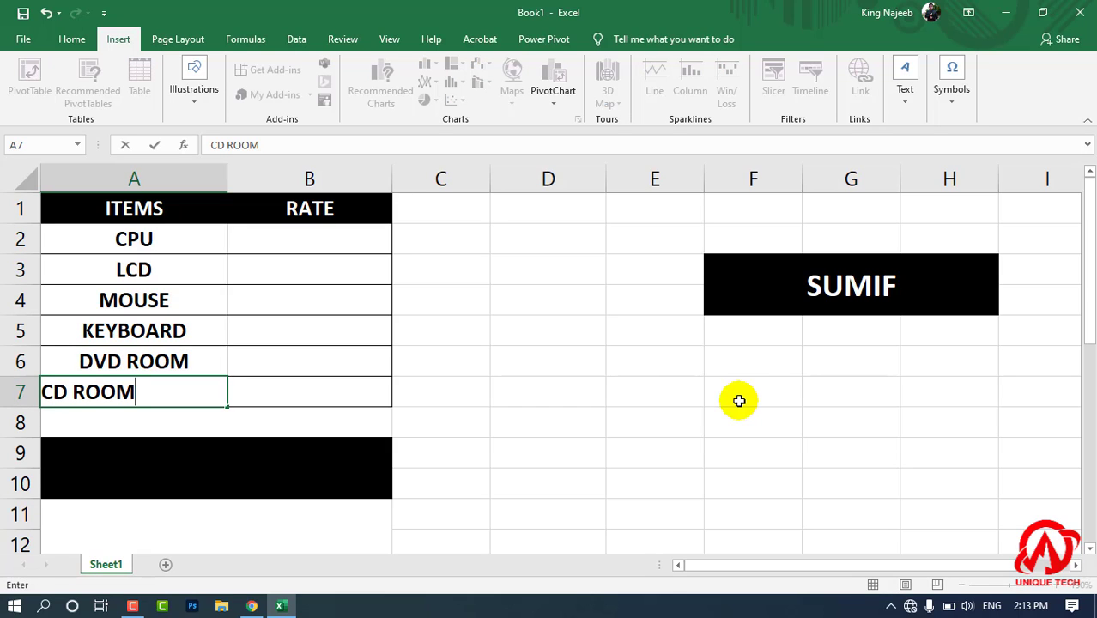
key("Tab")
Enter the rates 4000 for CPU in B2 and 3500 for LCD in B3.
key("Up")
key("Up")
key("Up")
key("Up")
key("Up")
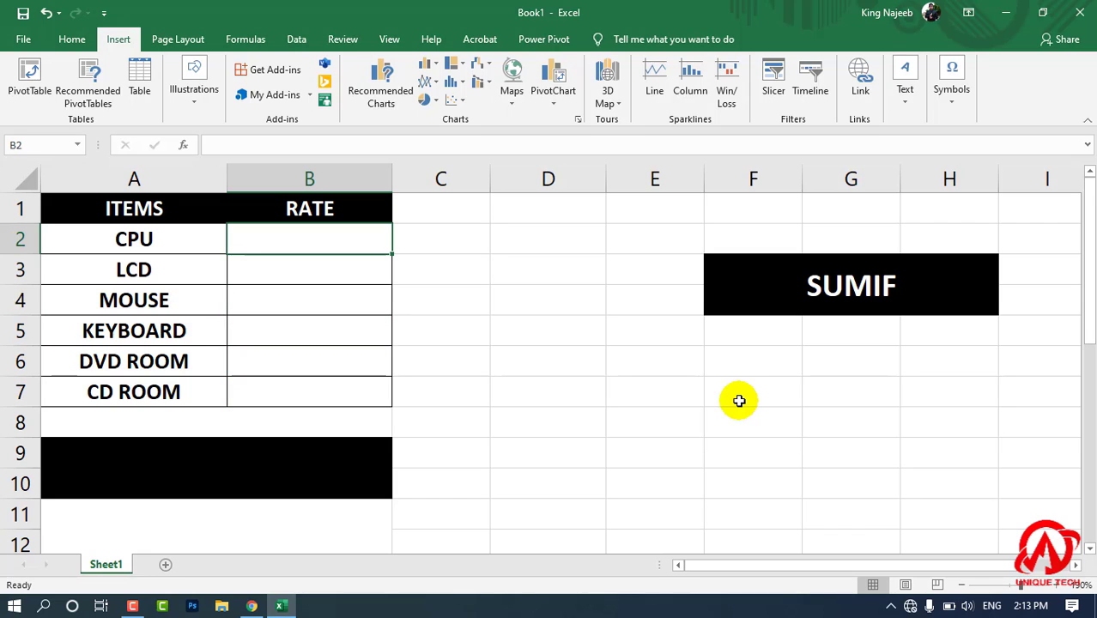
type("4000")
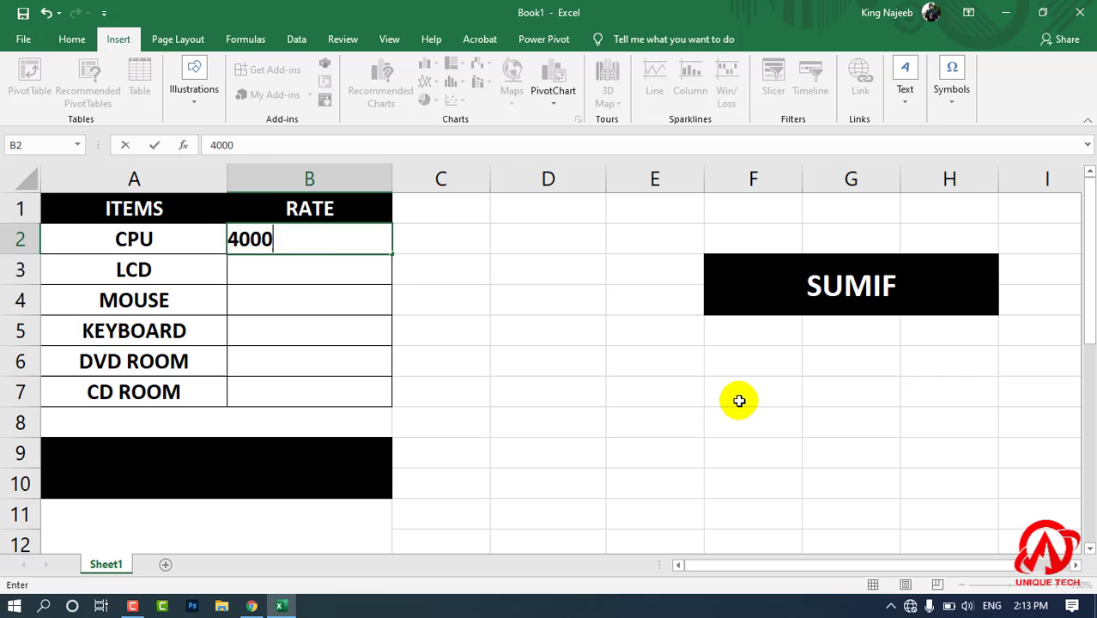
key("Return")
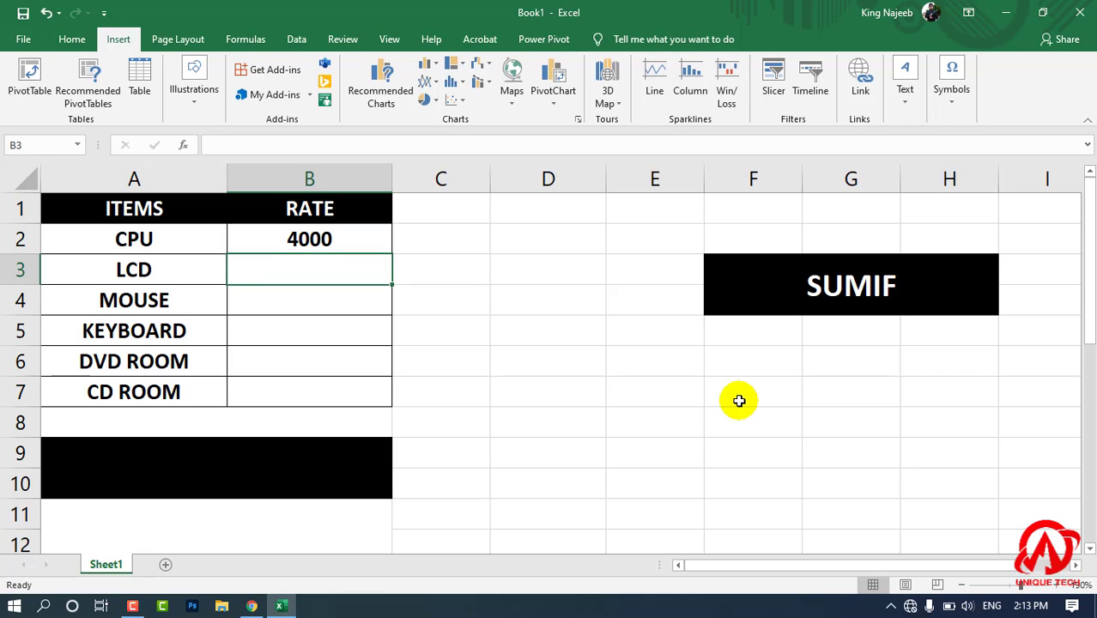
type("35000")
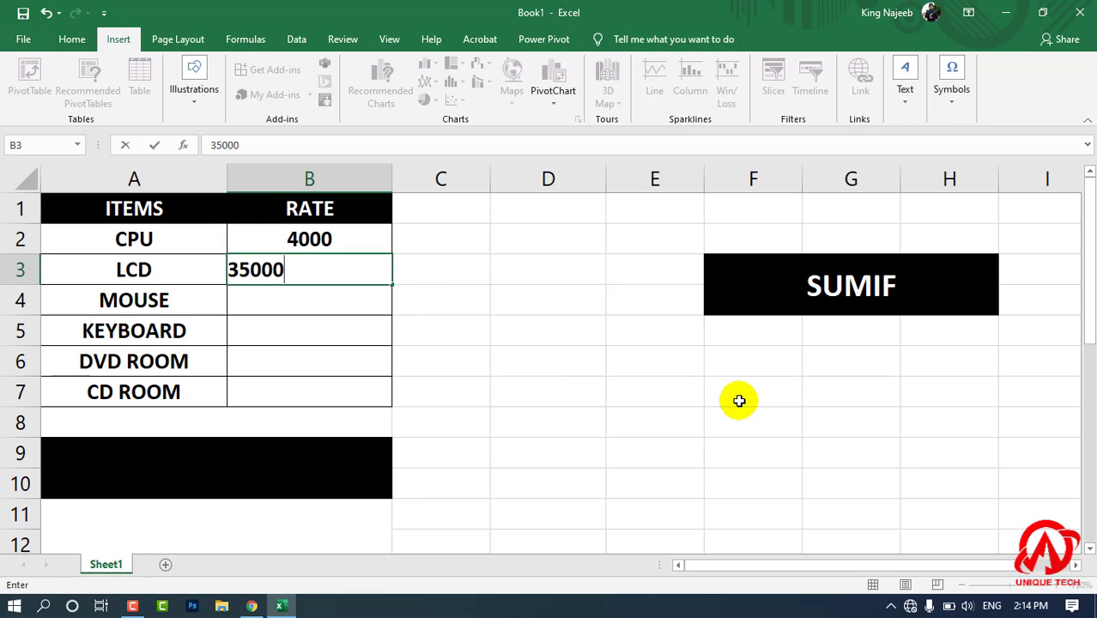
key("BackSpace")
key("Return")
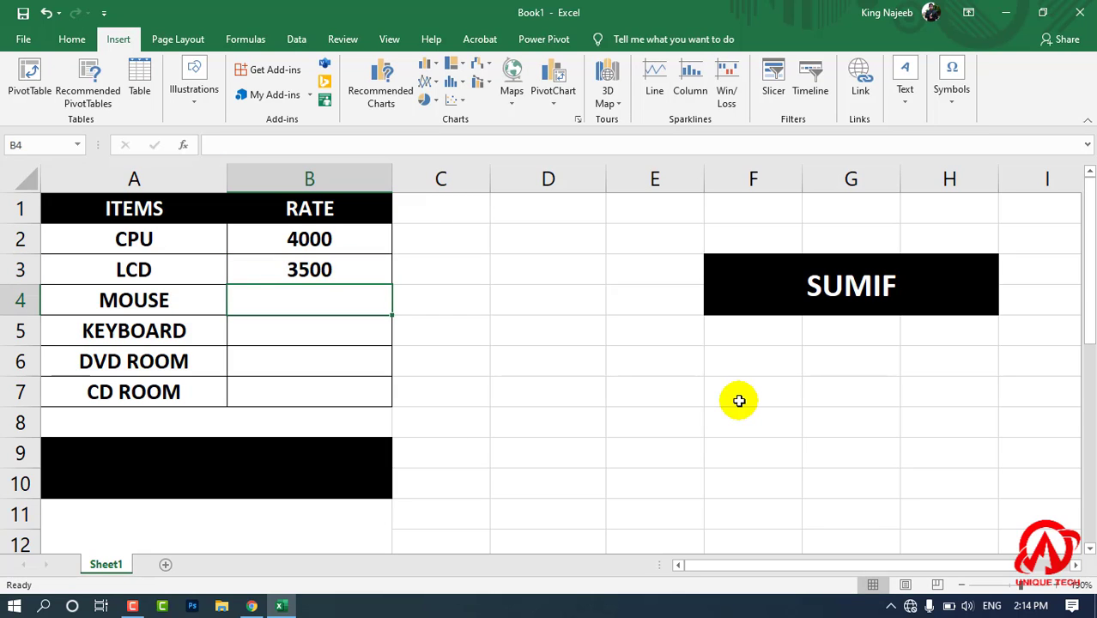
Fill in the remaining rates in B4:B7: 300 for MOUSE, 500 for KEYBOARD, 900 for DVD ROOM and 700 for CD ROOM.
type("300")
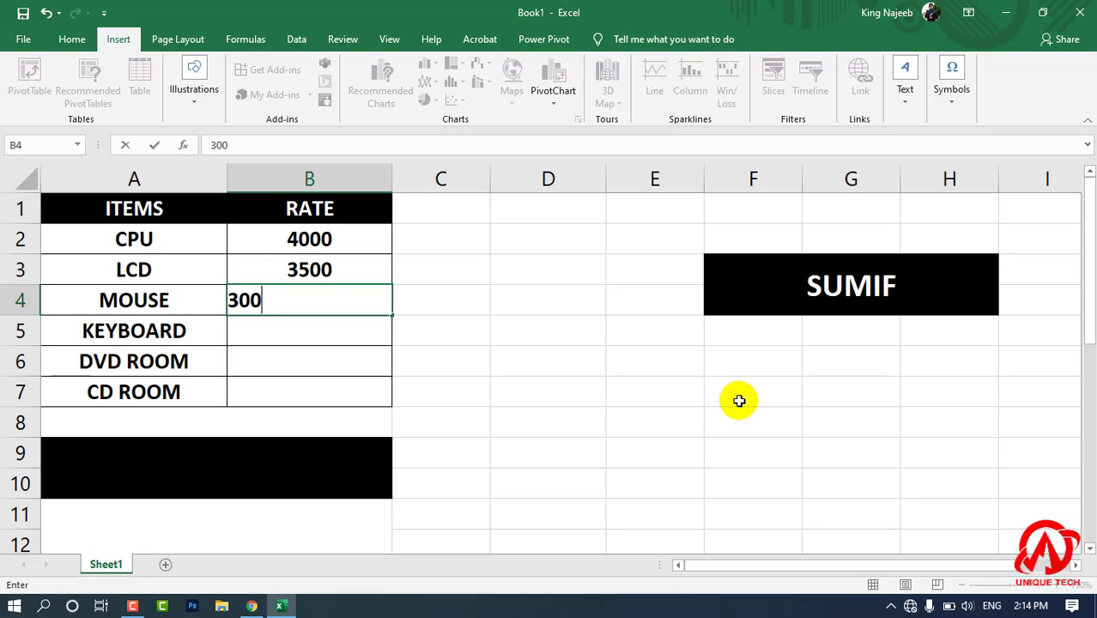
key("Return")
type("500")
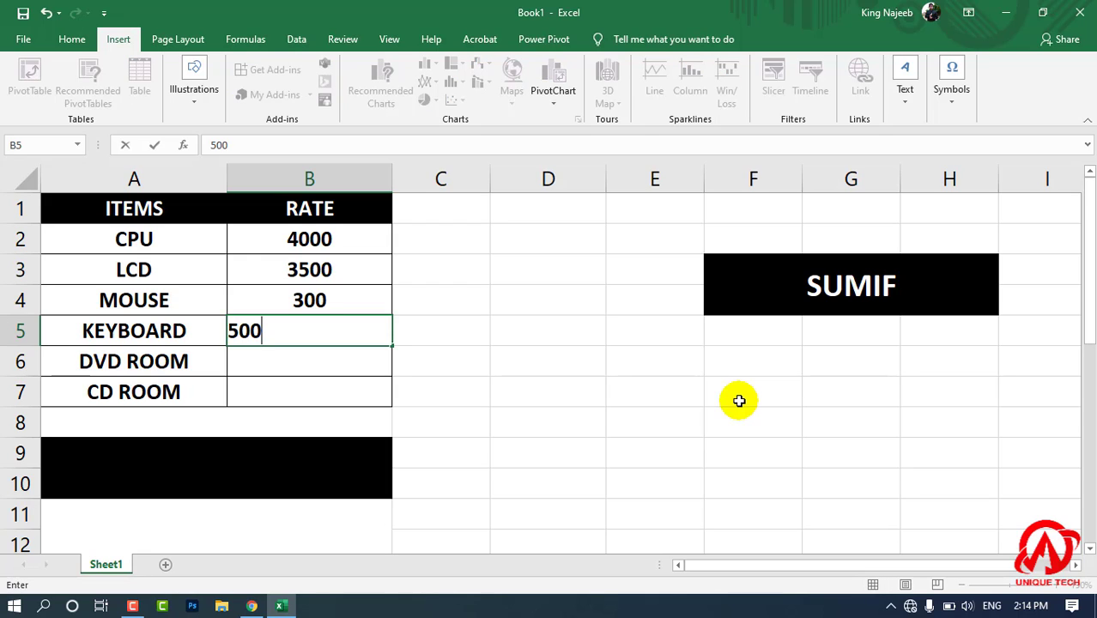
key("Return")
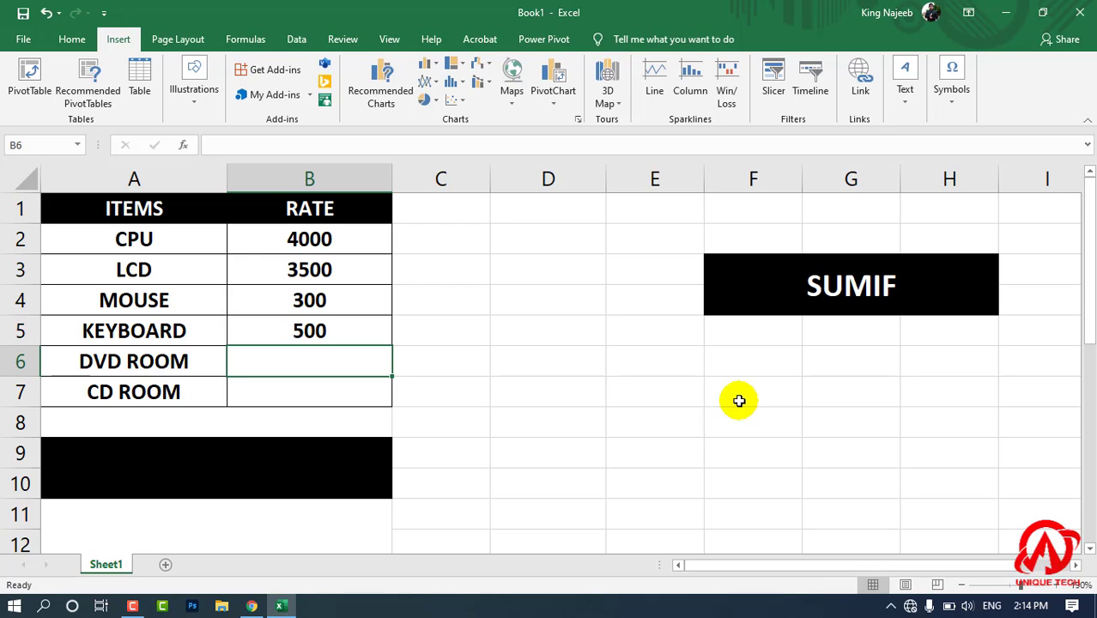
type("900")
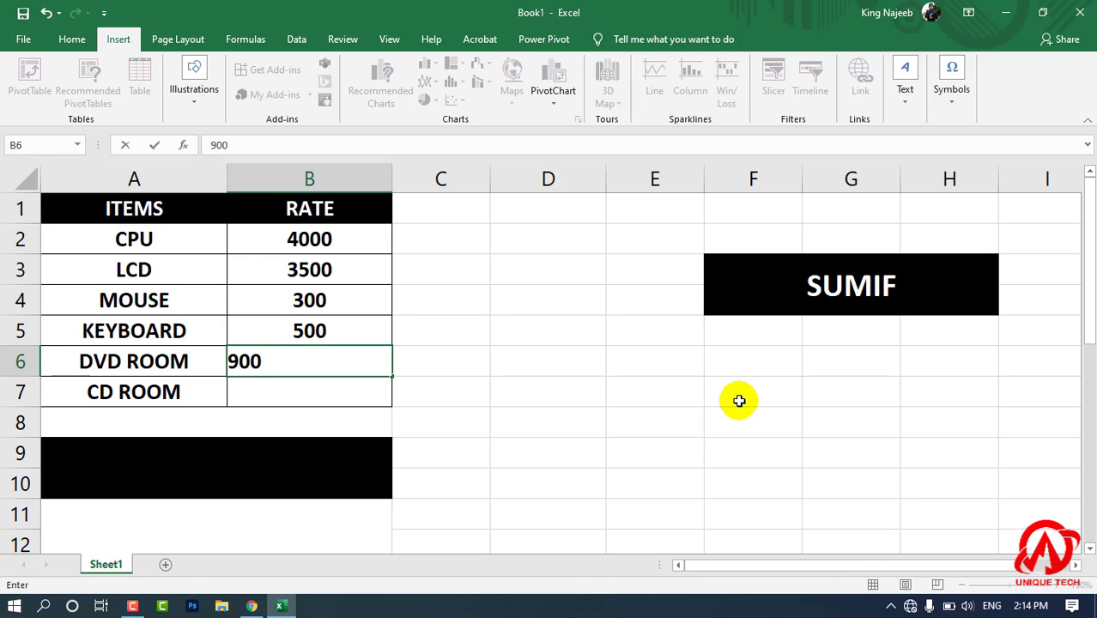
key("Return")
key("Return")
type("700")
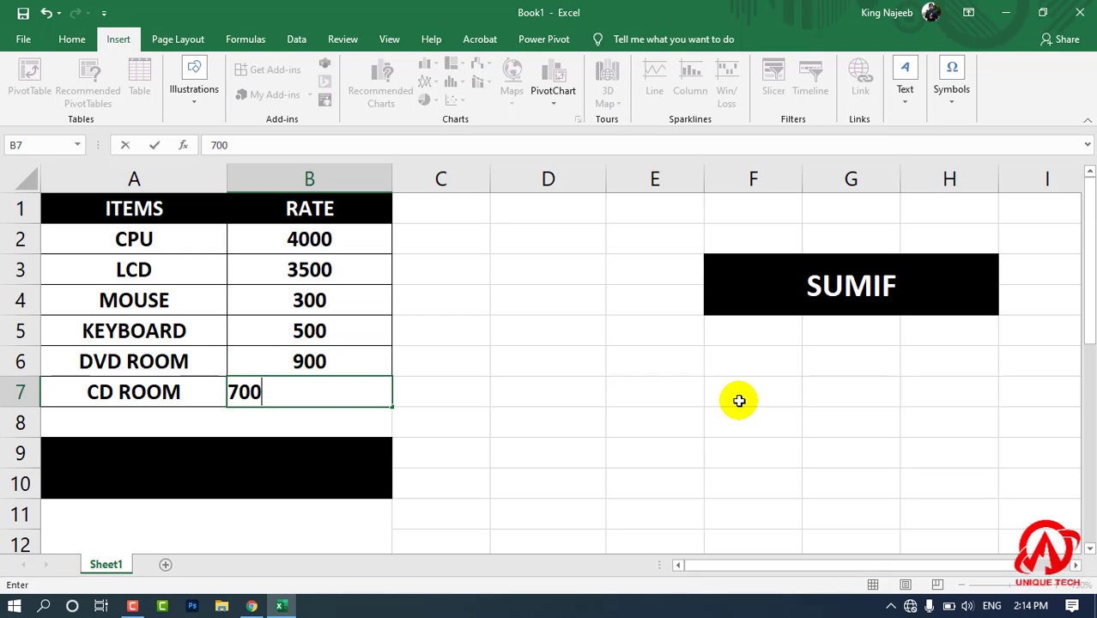
left_click(598, 413)
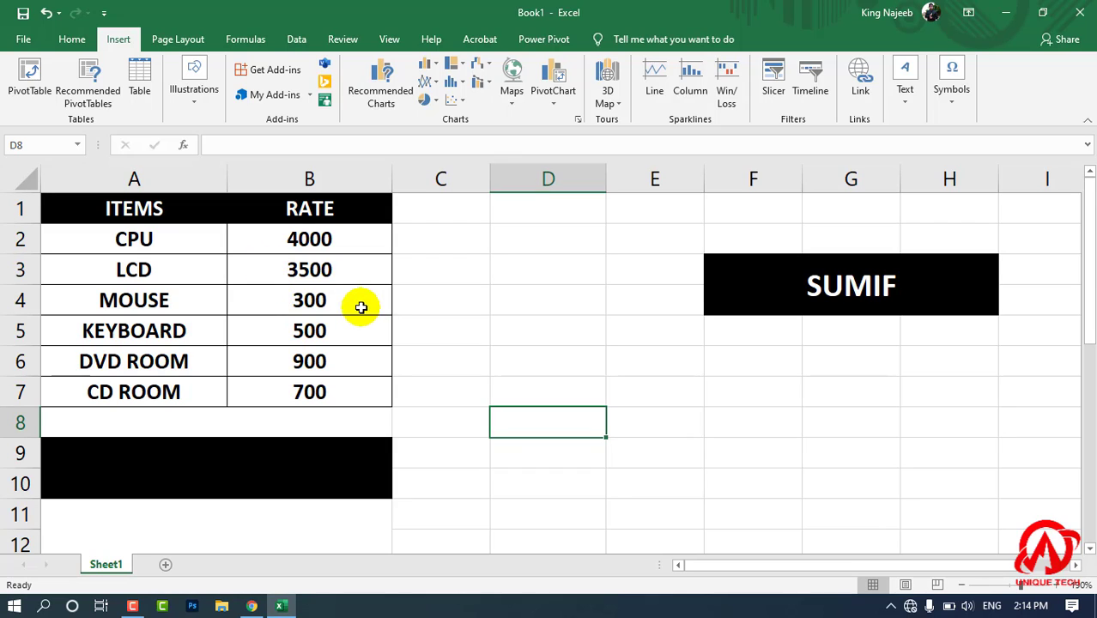
left_click(271, 511)
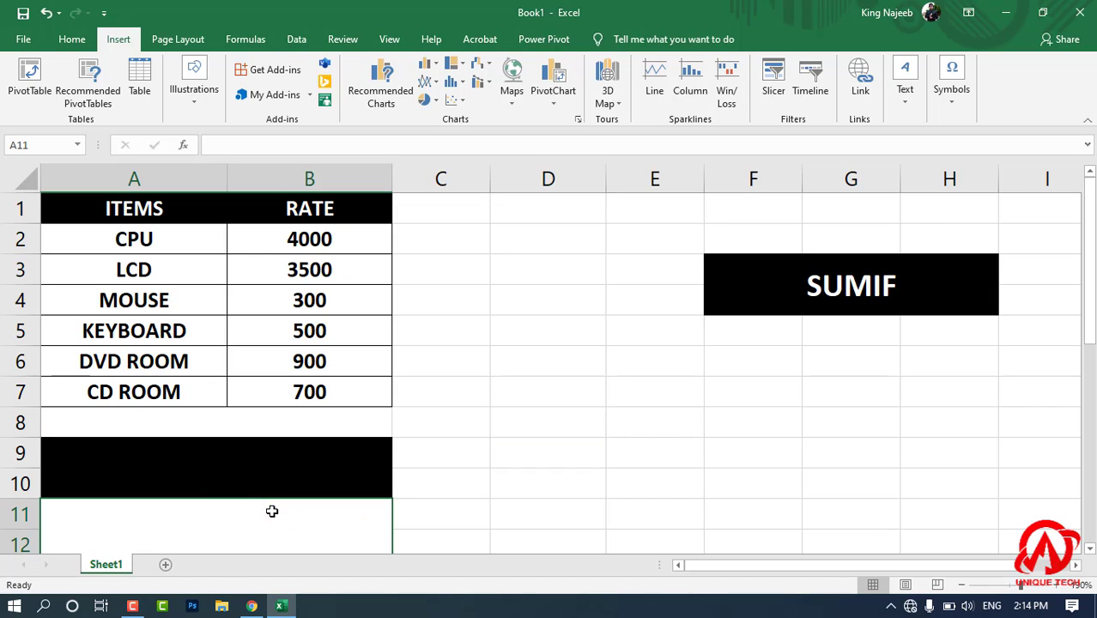
left_click(212, 456)
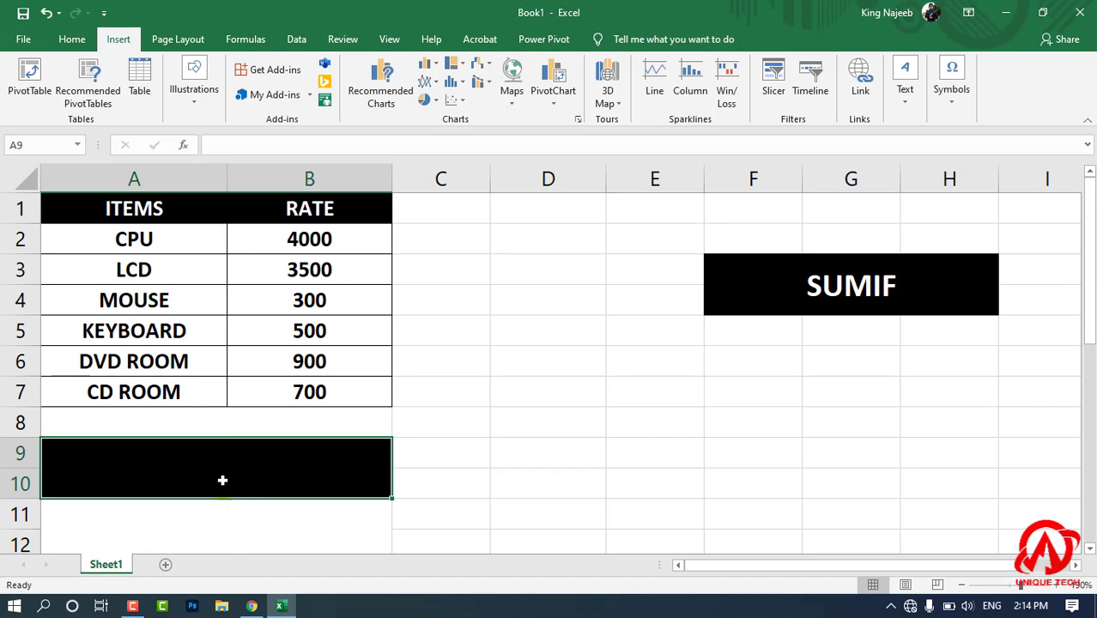
left_click(227, 534)
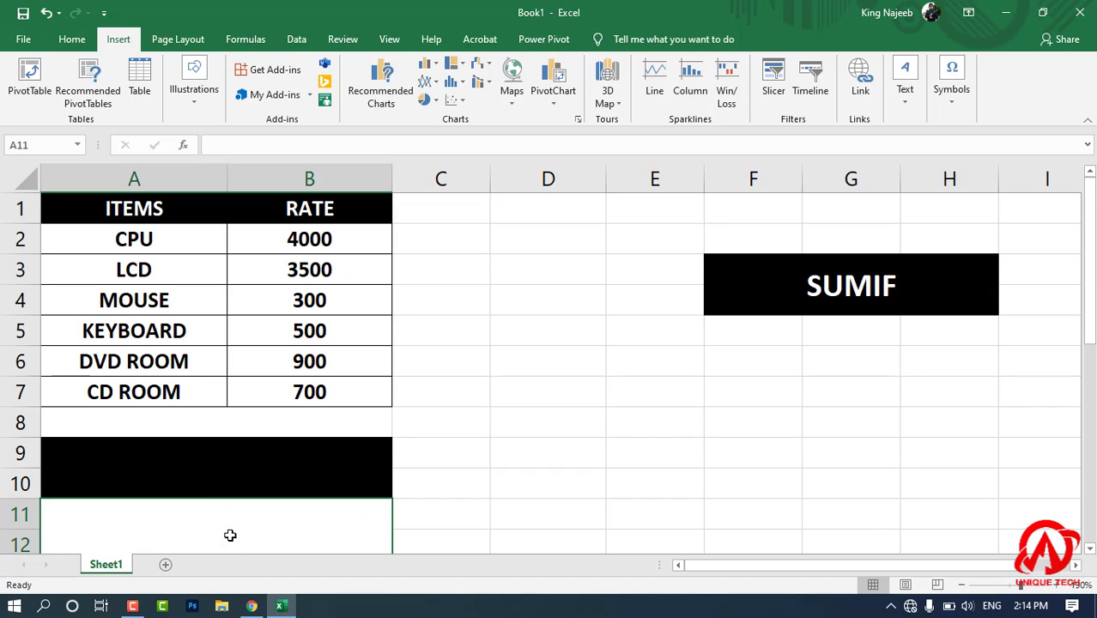
left_click(204, 469)
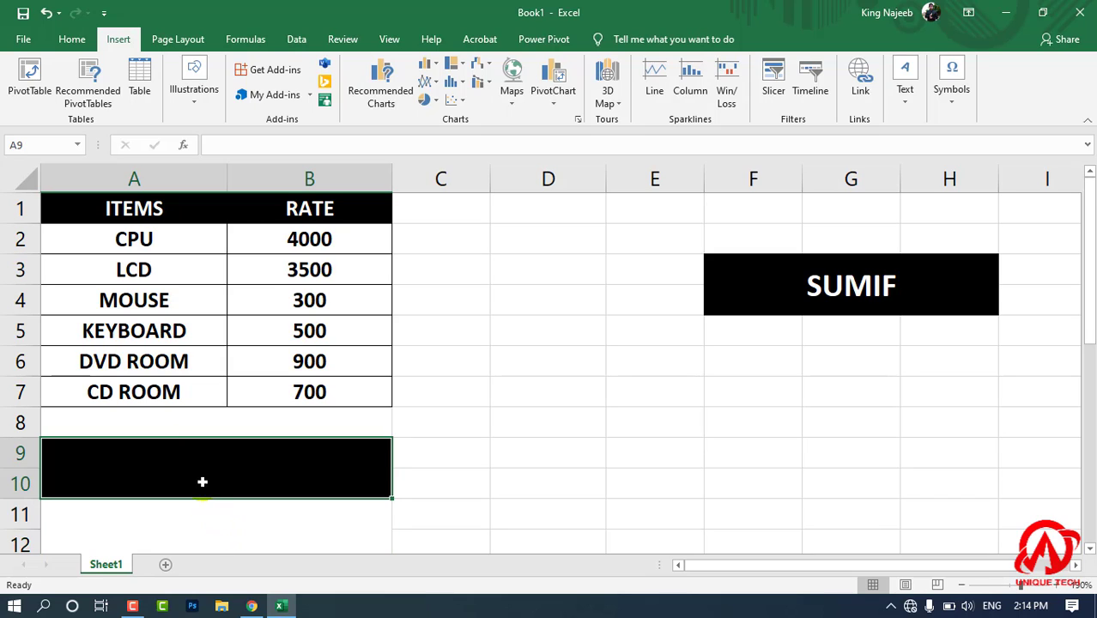
Enter the formula =SUMIF(A1:B7,A9,B1:B7) in the merged cell A11 to look up the rate.
left_click(276, 526)
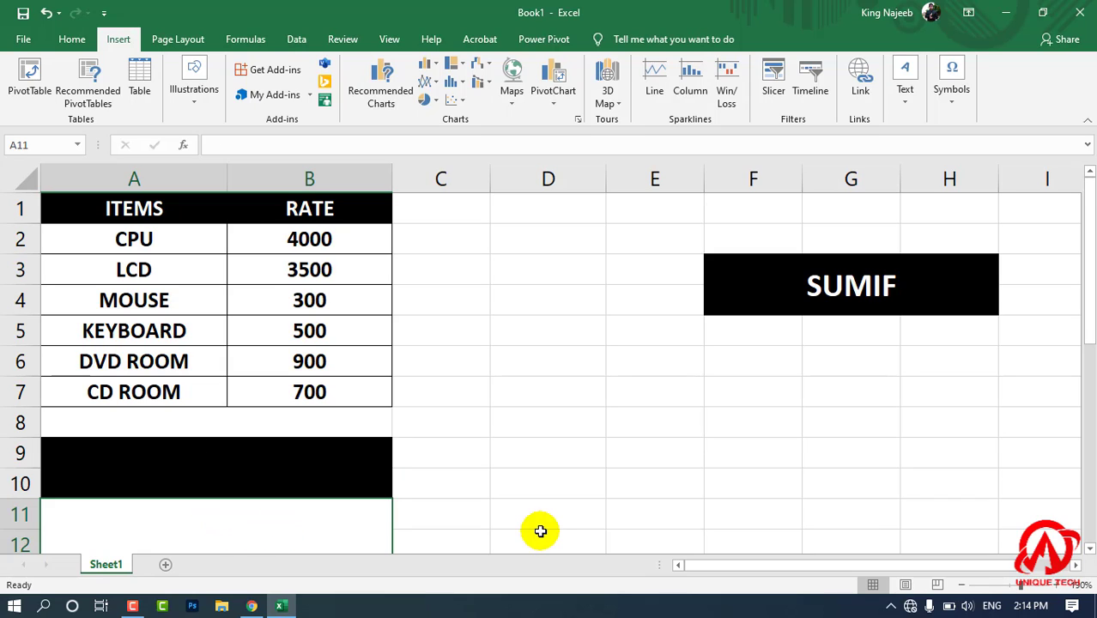
type("=SU")
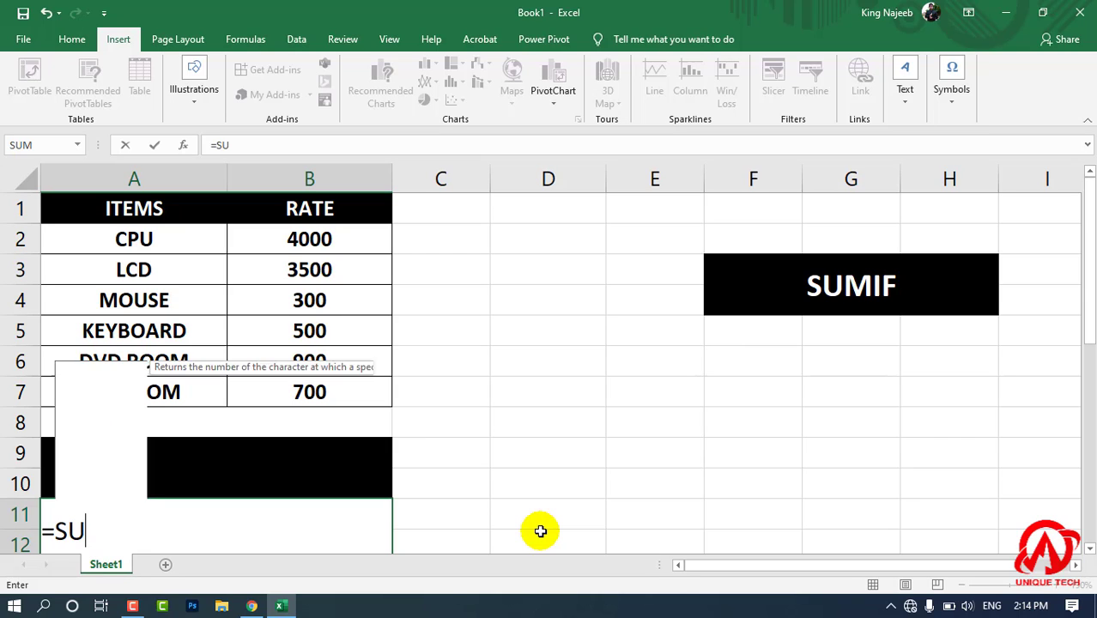
type("MI")
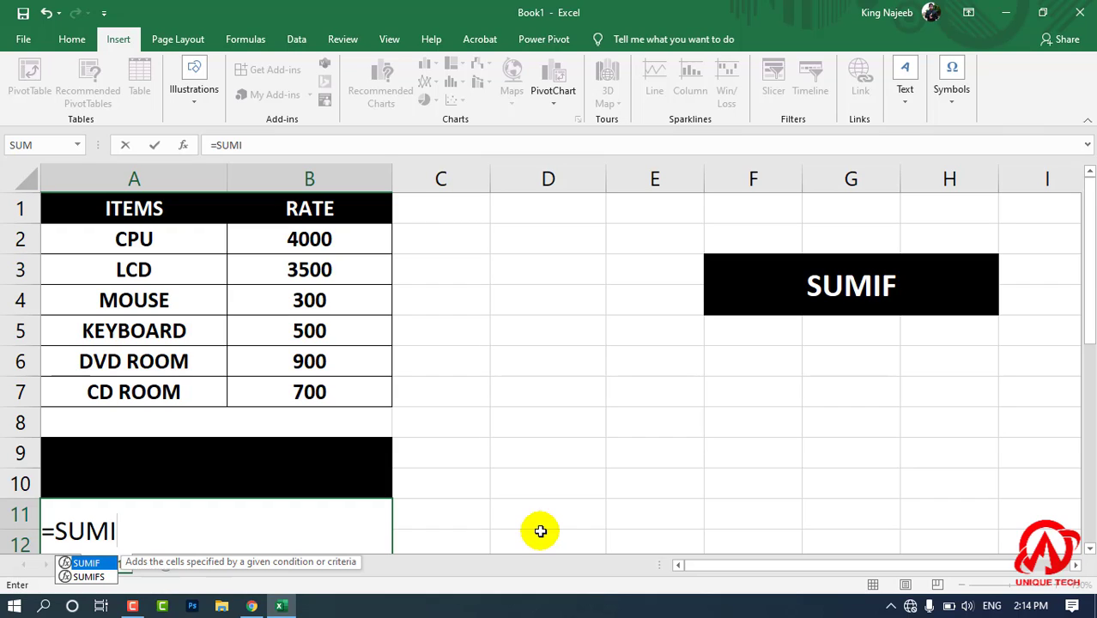
key("Tab")
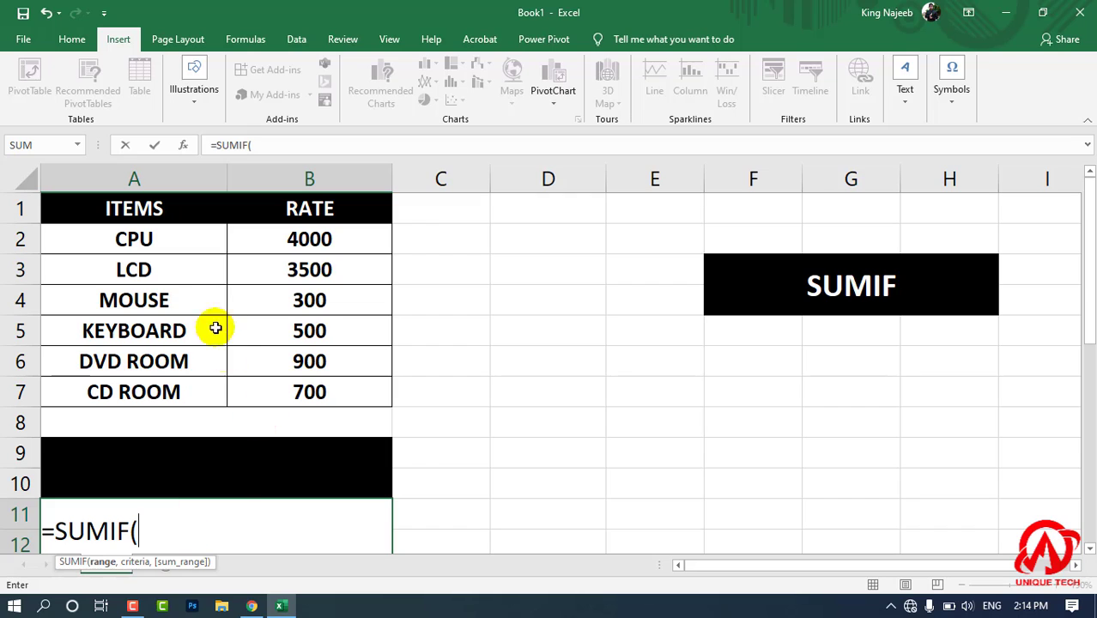
left_click_drag(146, 216, 354, 396)
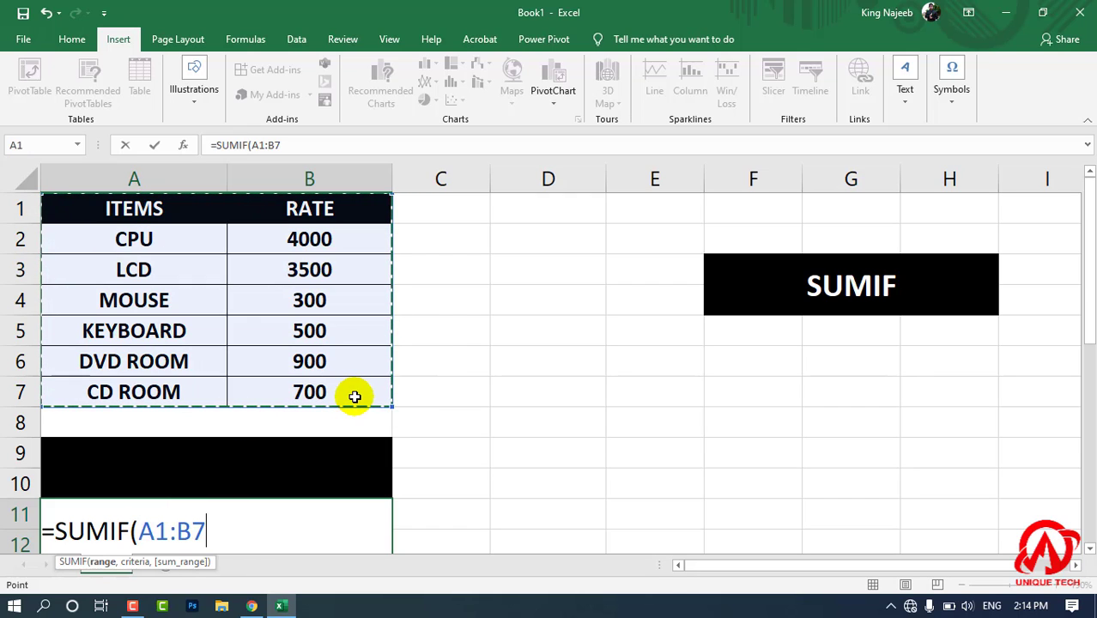
type(",")
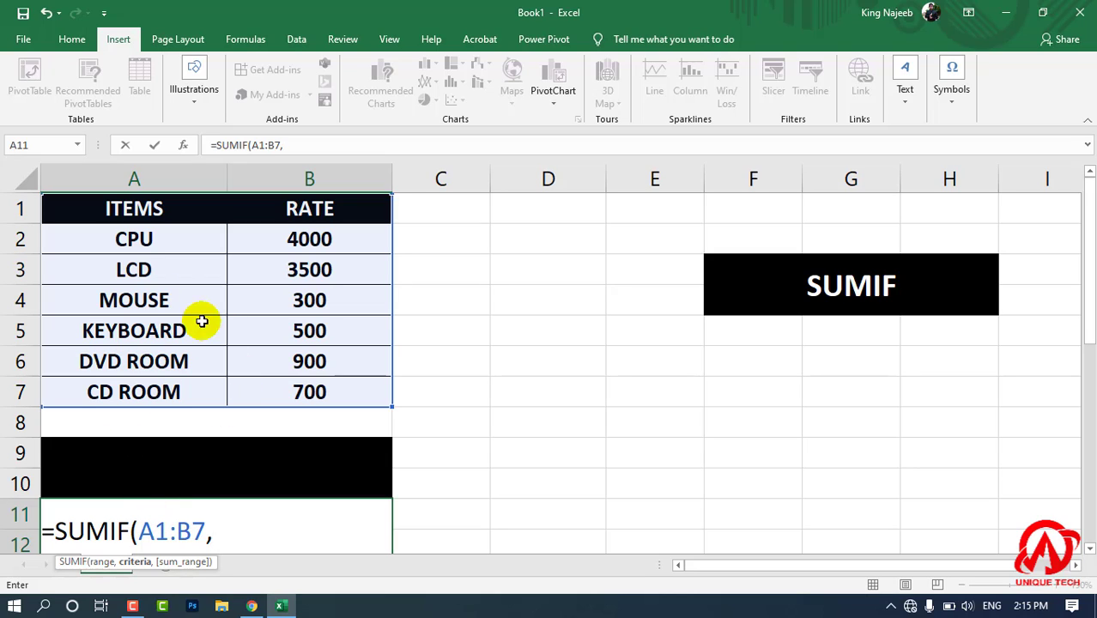
left_click(225, 473)
type(",")
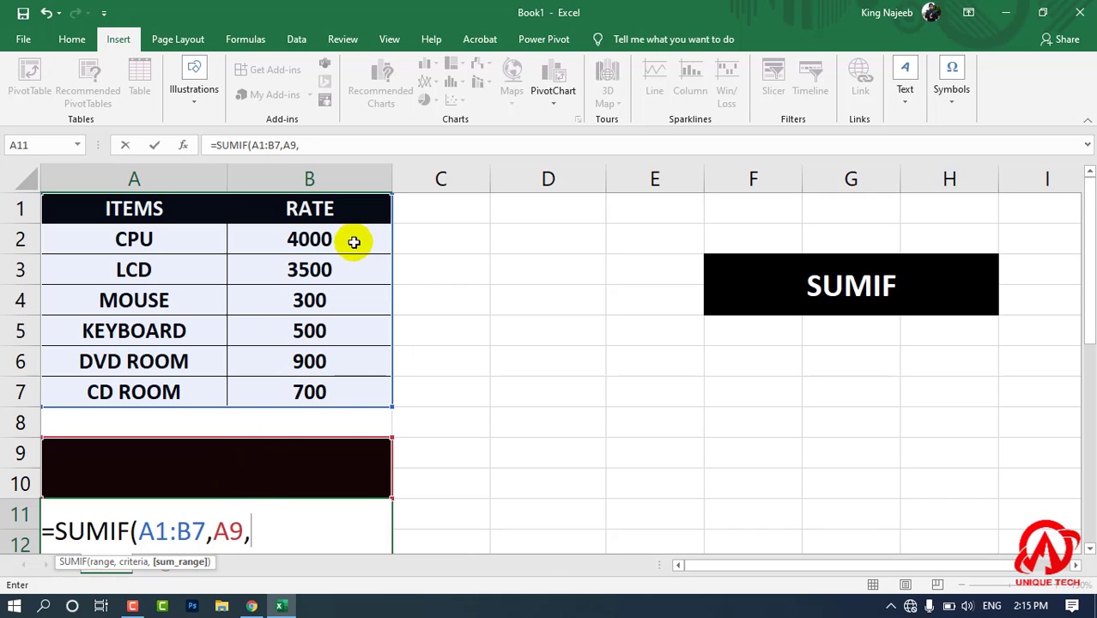
left_click_drag(316, 213, 343, 391)
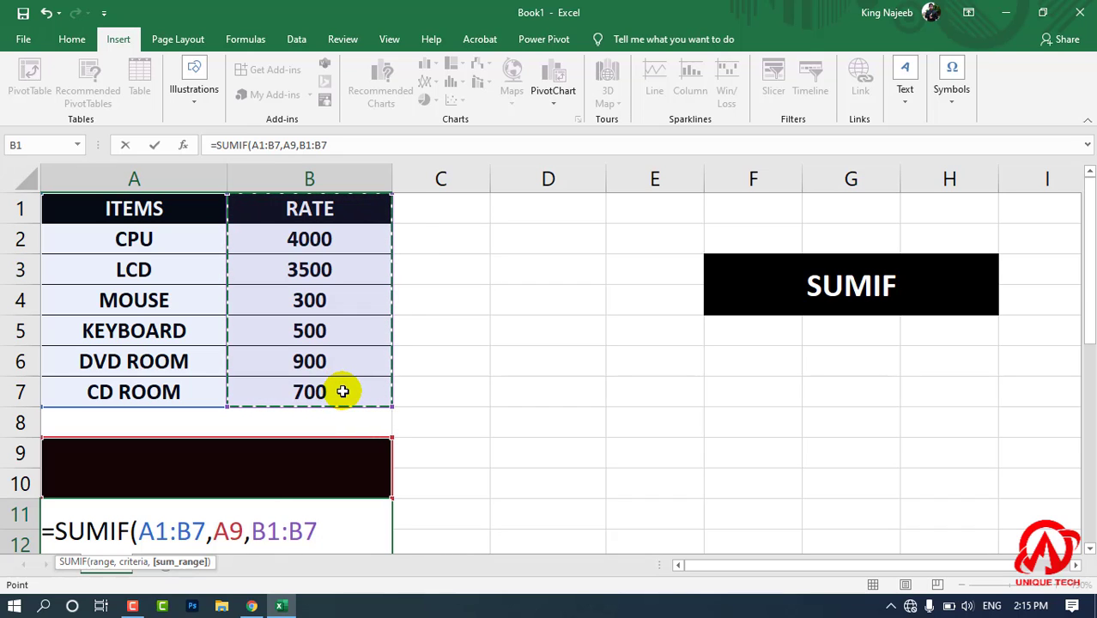
type(")")
key("Return")
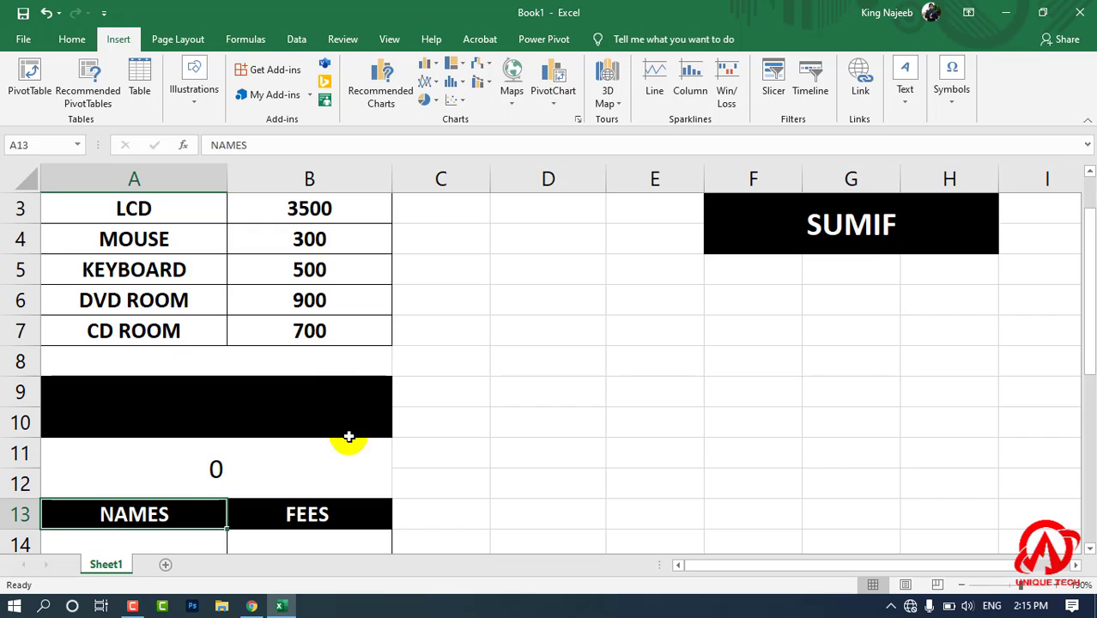
Test the SUMIF lookup by entering MOUSE as the item in A9.
left_click(273, 466)
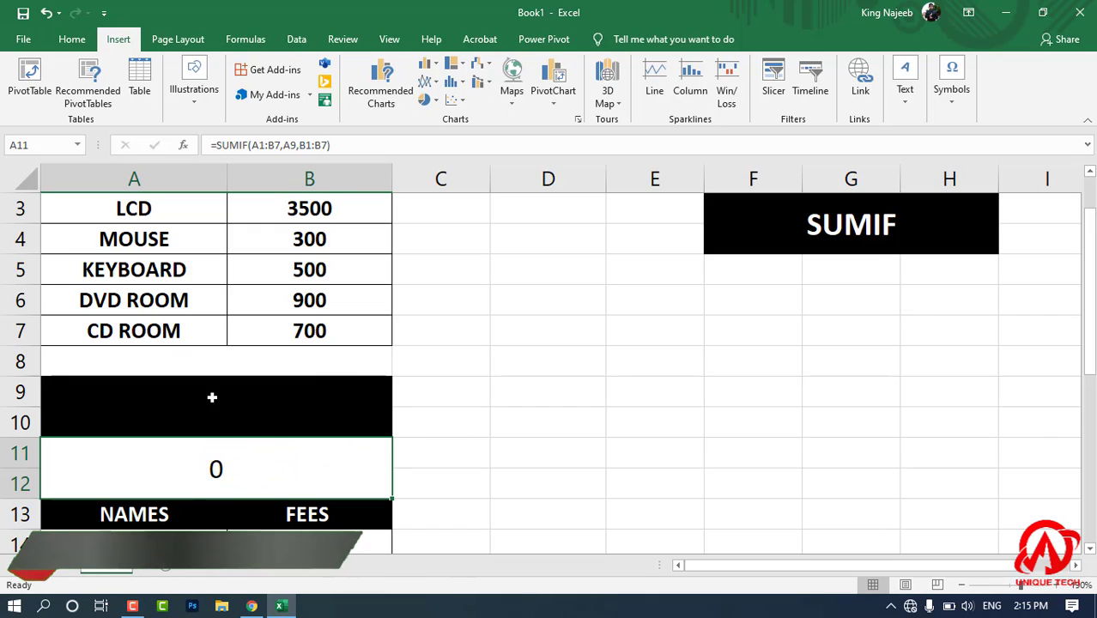
left_click(210, 400)
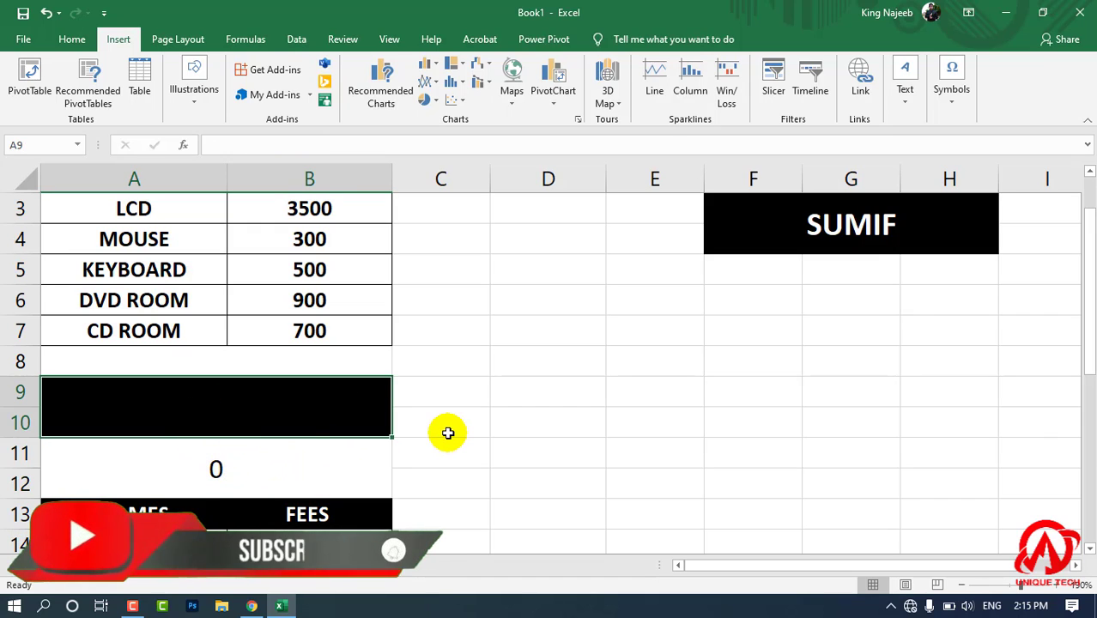
type("MOUSE")
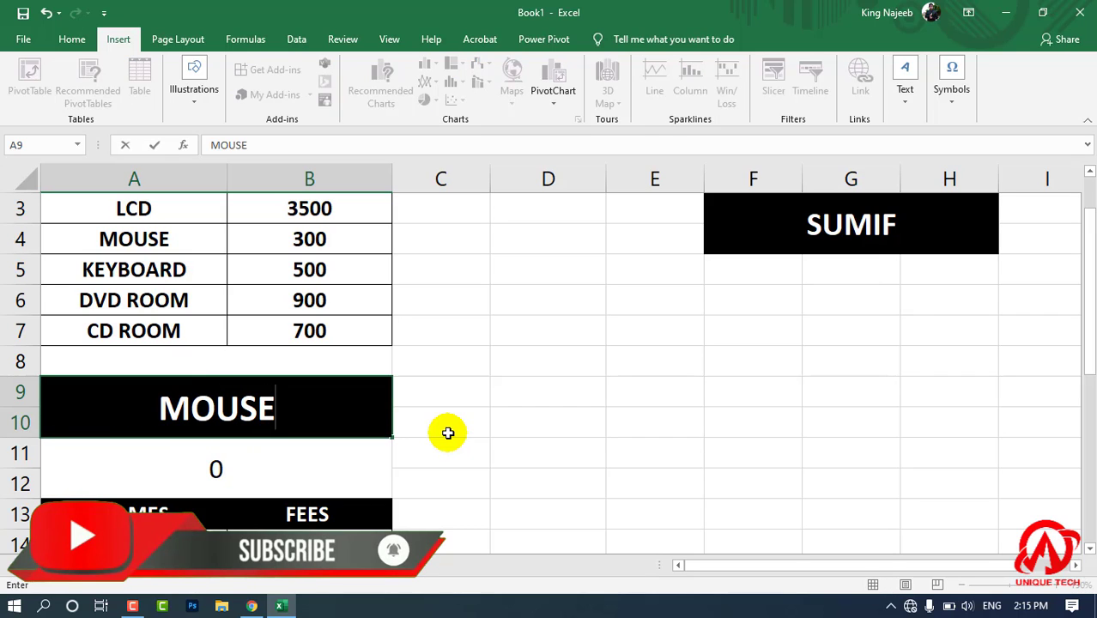
key("Return")
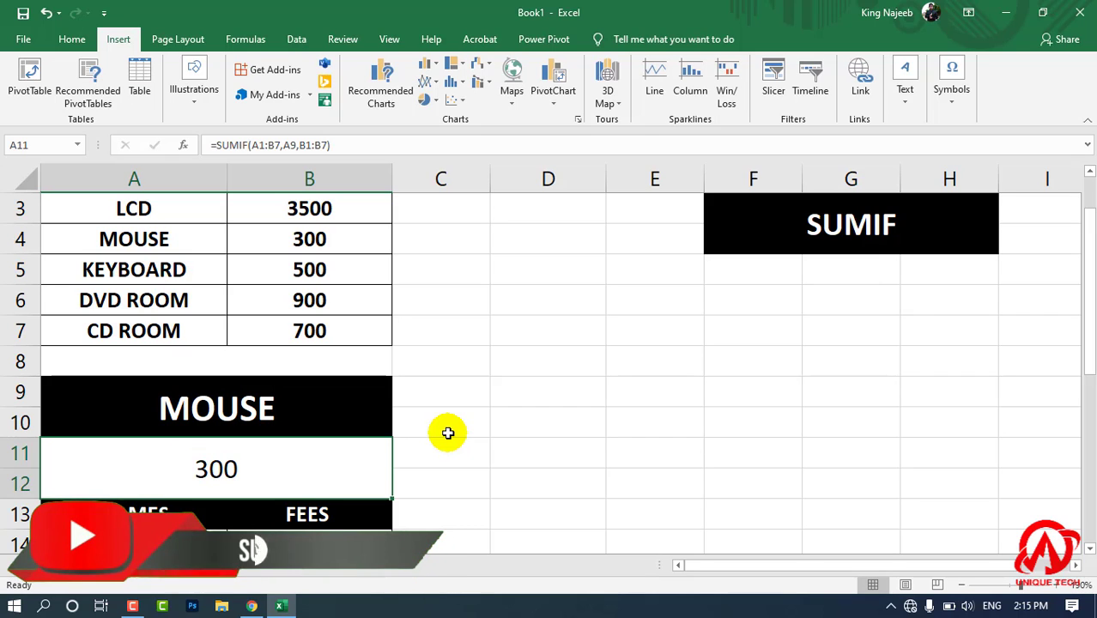
Replace the lookup item in A9 with KEYBOARD.
left_click(338, 428)
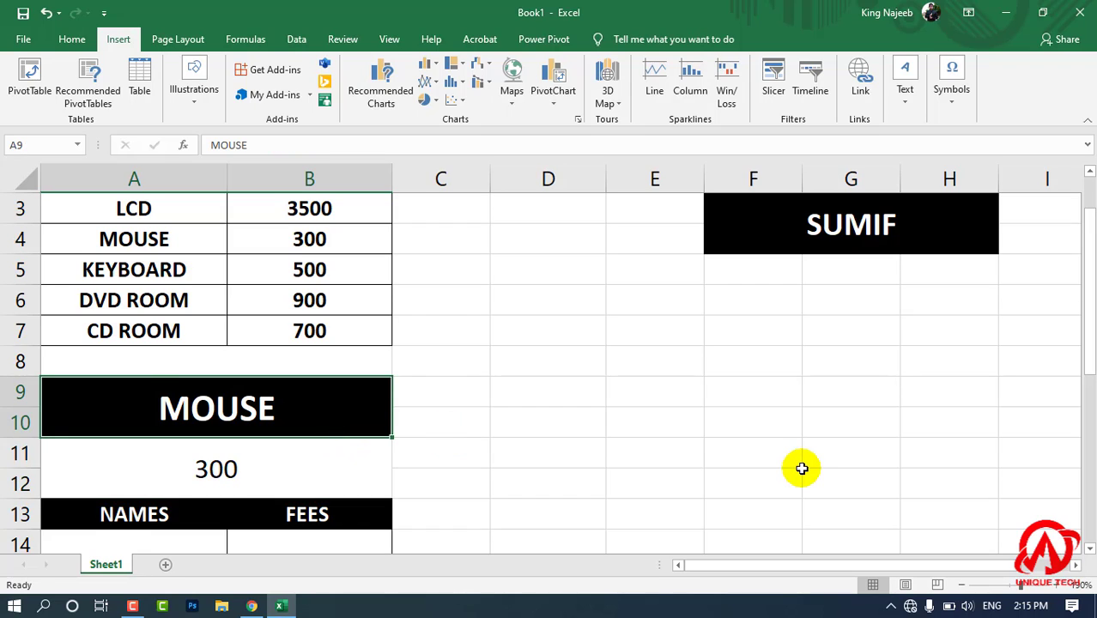
type("KEYBO")
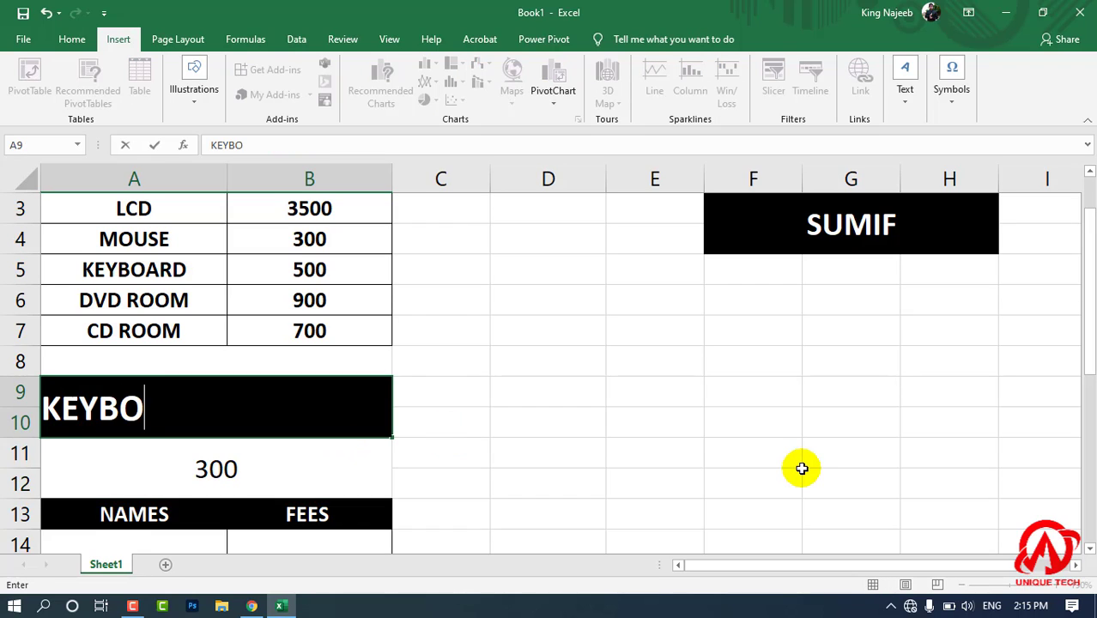
type("ARD")
key("Return")
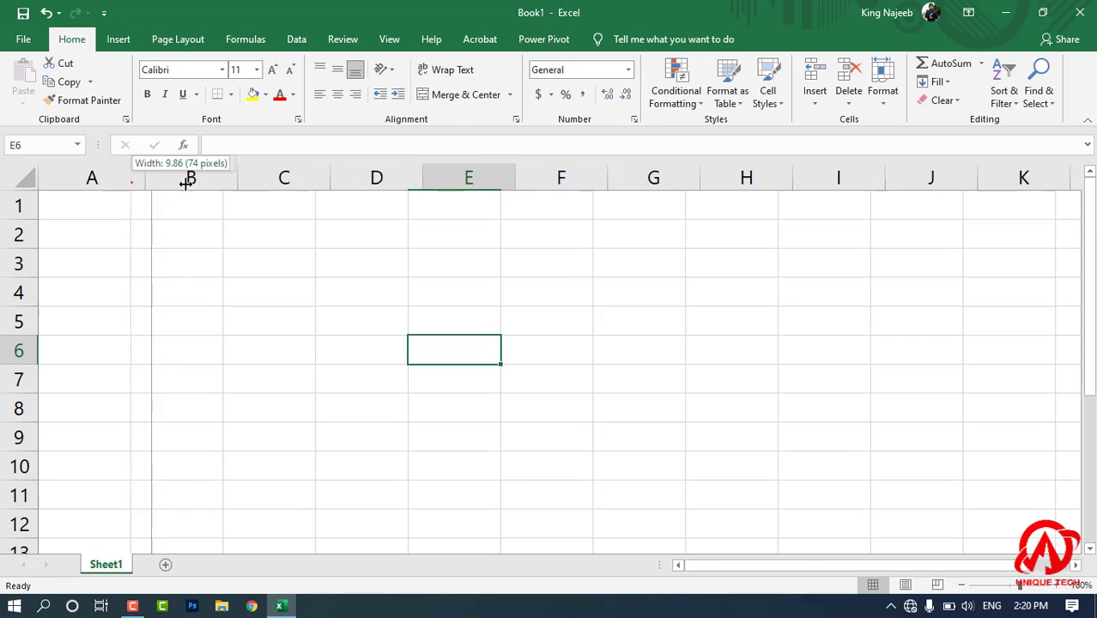
Widen columns A and B of the blank sheet, making column B slightly wider than column A.
left_click_drag(144, 178, 204, 178)
left_click(292, 308)
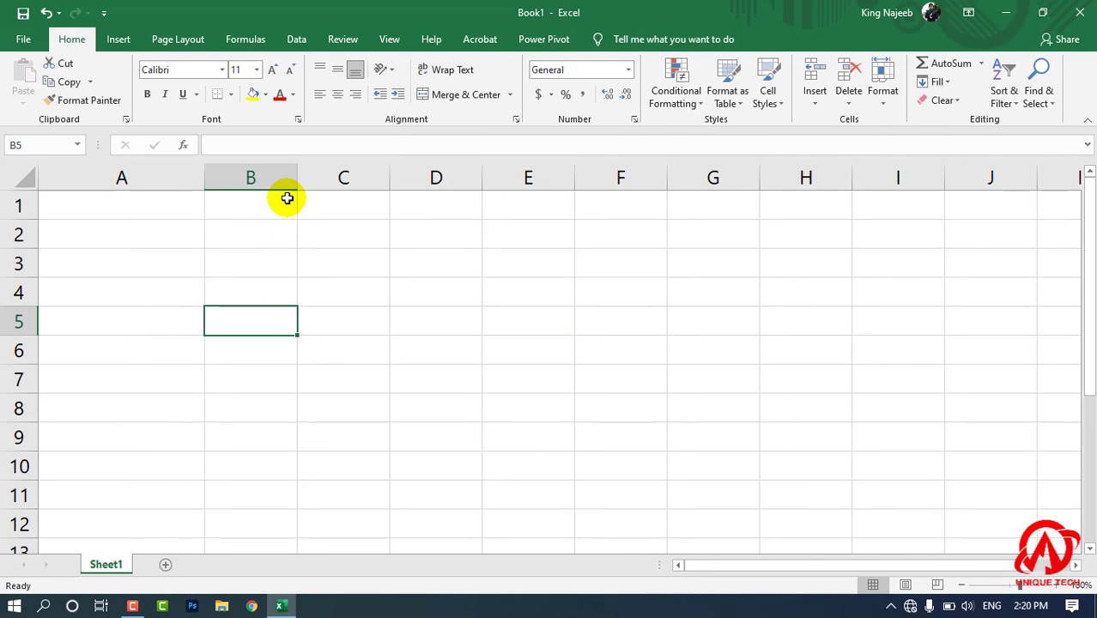
left_click_drag(297, 178, 388, 177)
left_click(159, 208)
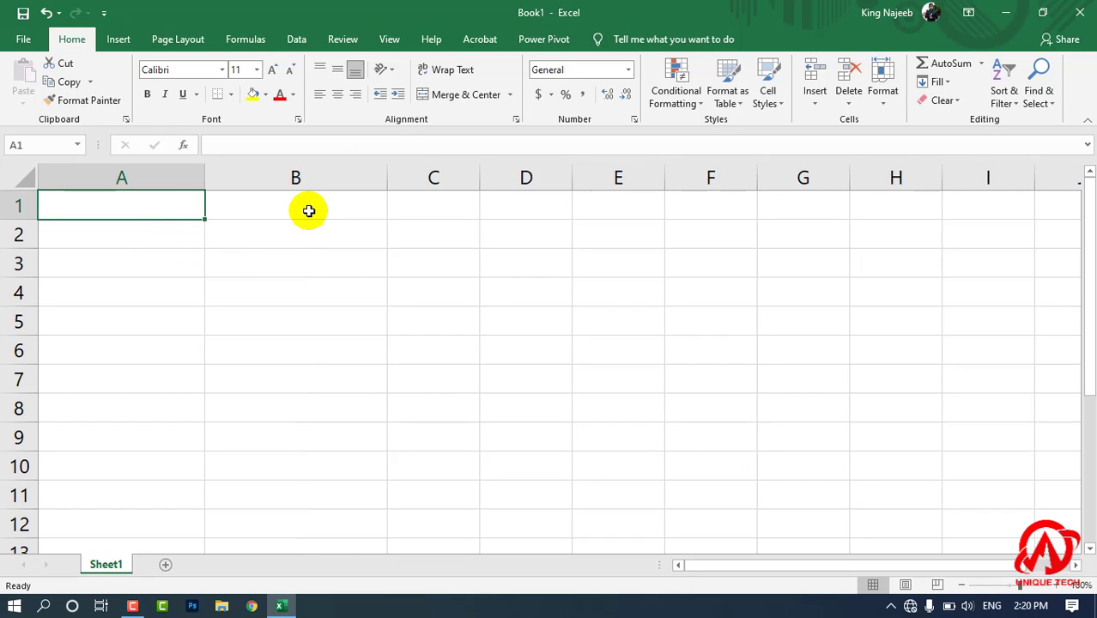
Merge and center cells A1:B1 and enter the heading JANUARY.
left_click(455, 258)
left_click_drag(182, 203, 224, 199)
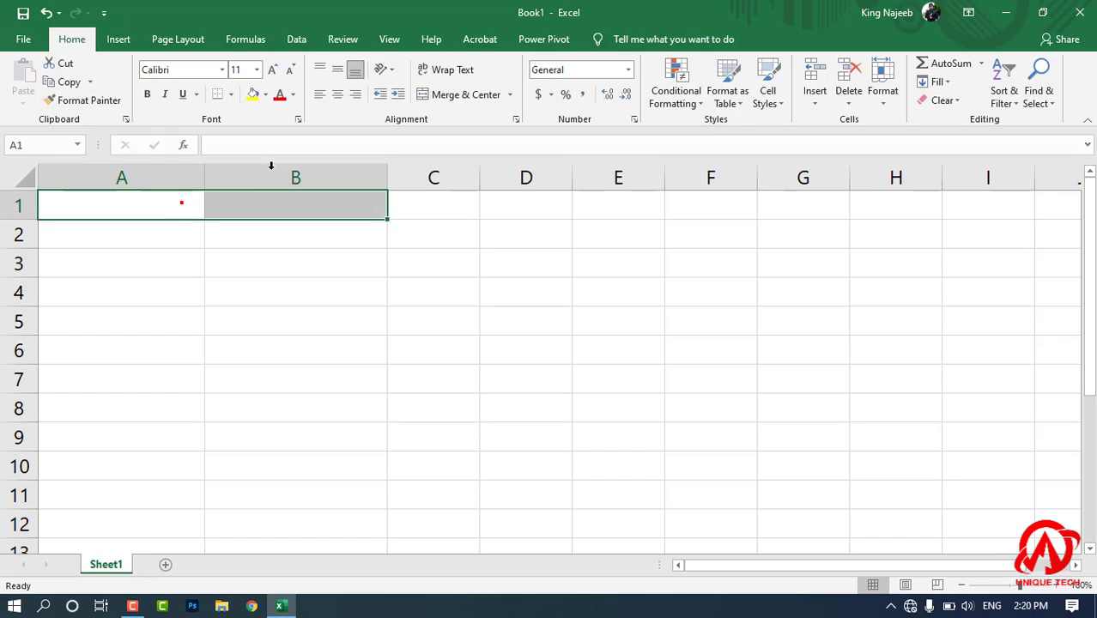
left_click(482, 94)
type("JANUARY")
key("Return")
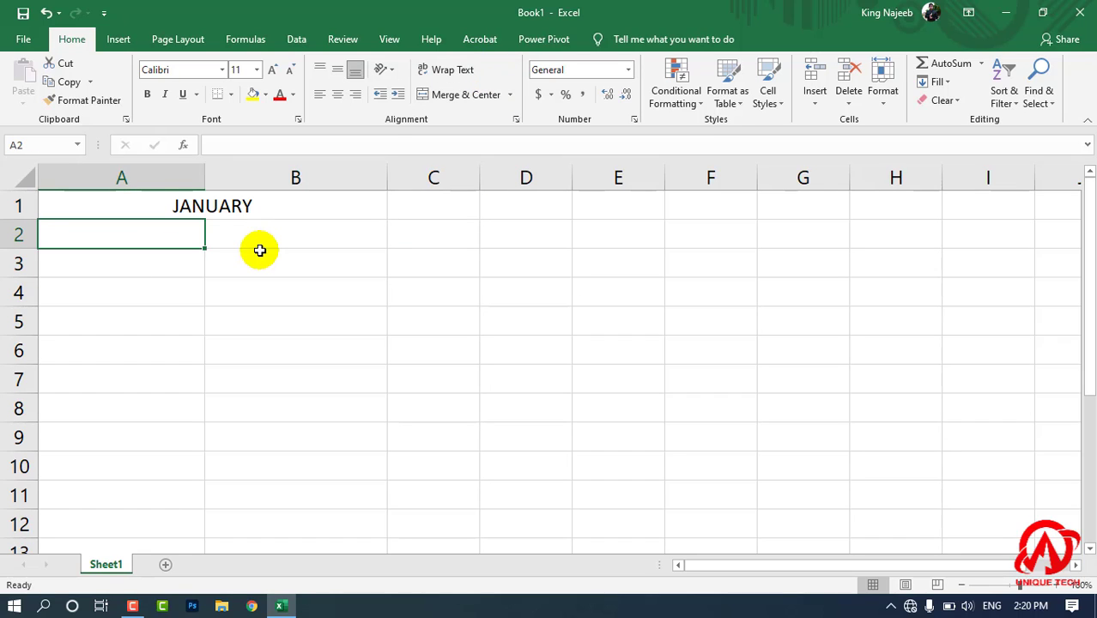
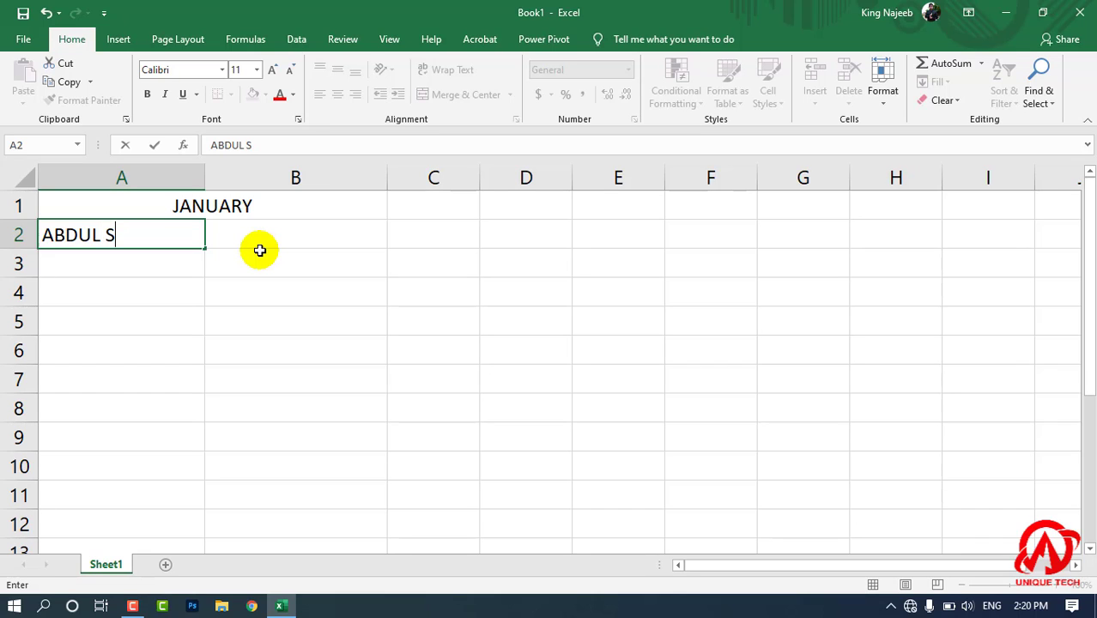
Enter the first person's full name in A2 under the JANUARY heading.
key("Return")
Enter the second person's full name in A3.
type("ARFAN")
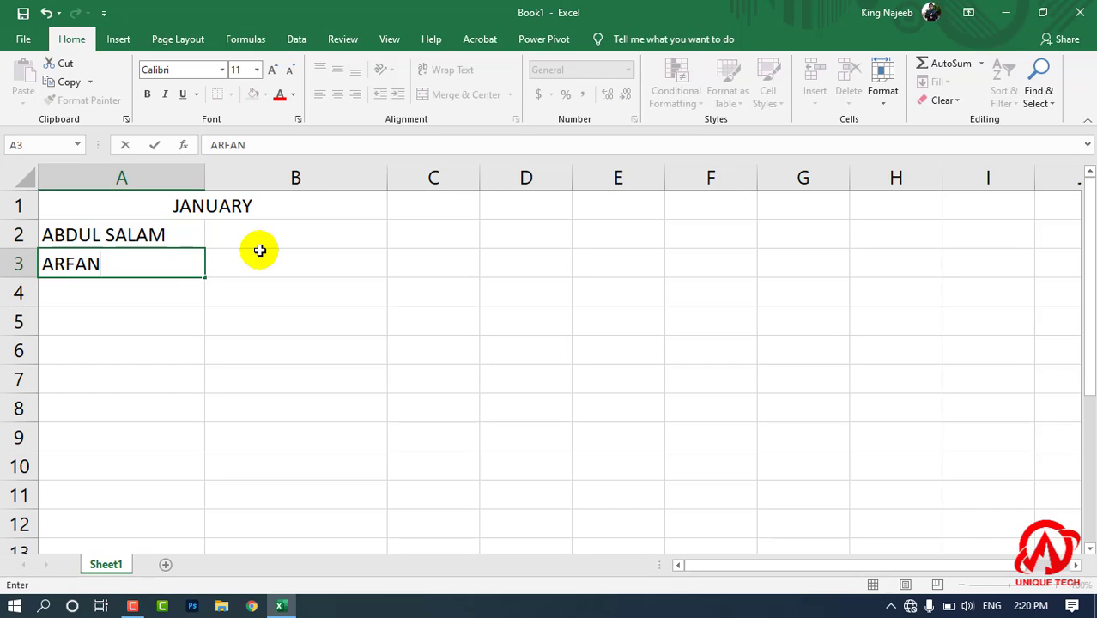
key("Up")
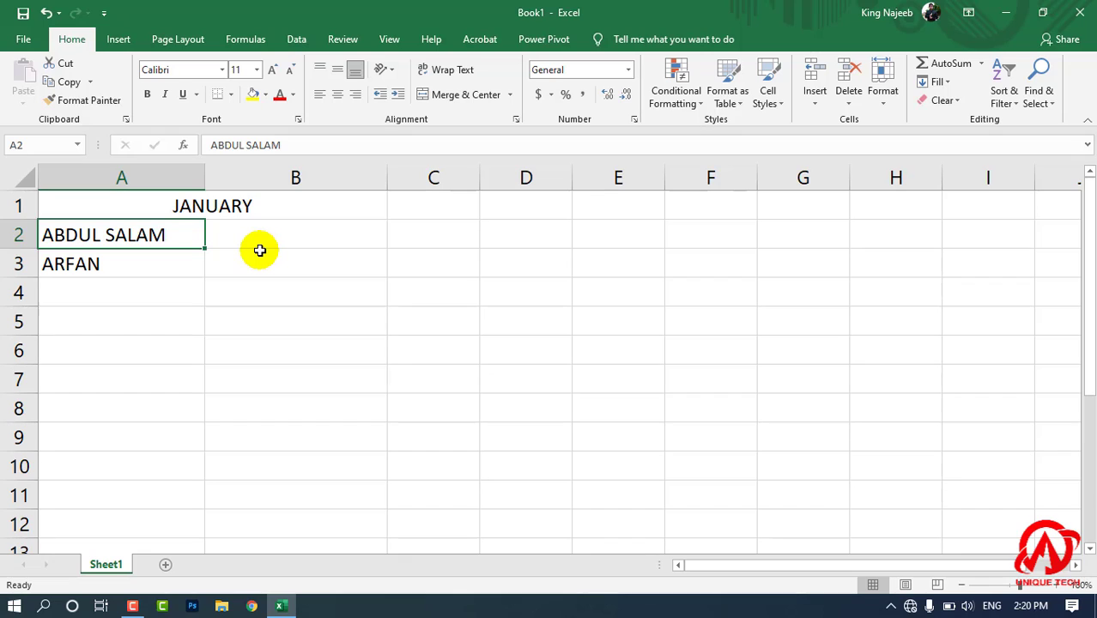
key("Down")
type("ARFAN A")
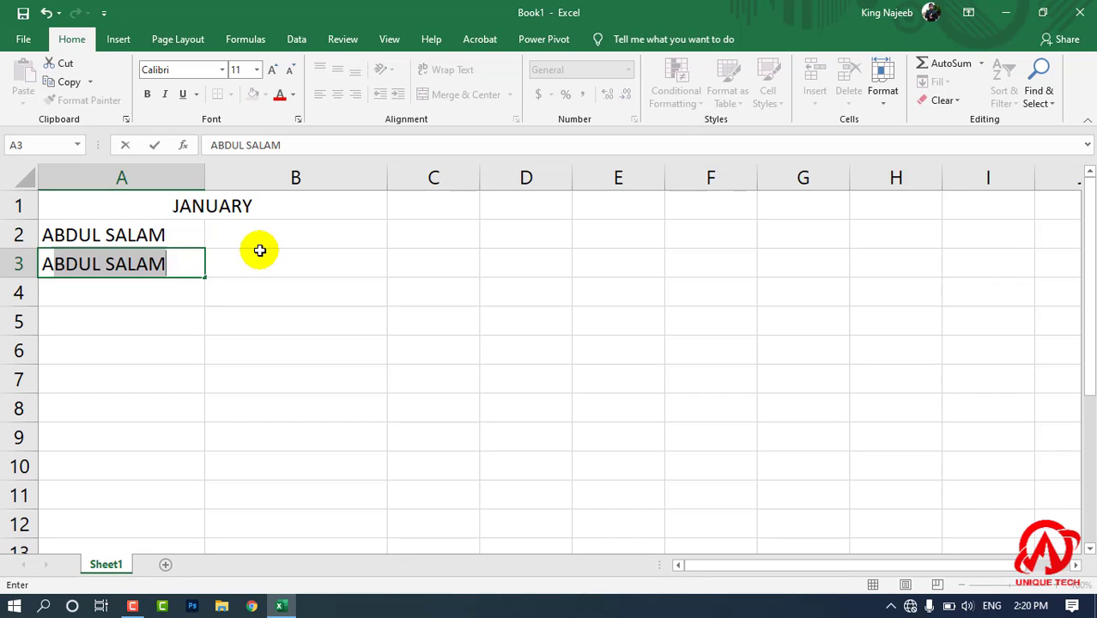
key("Return")
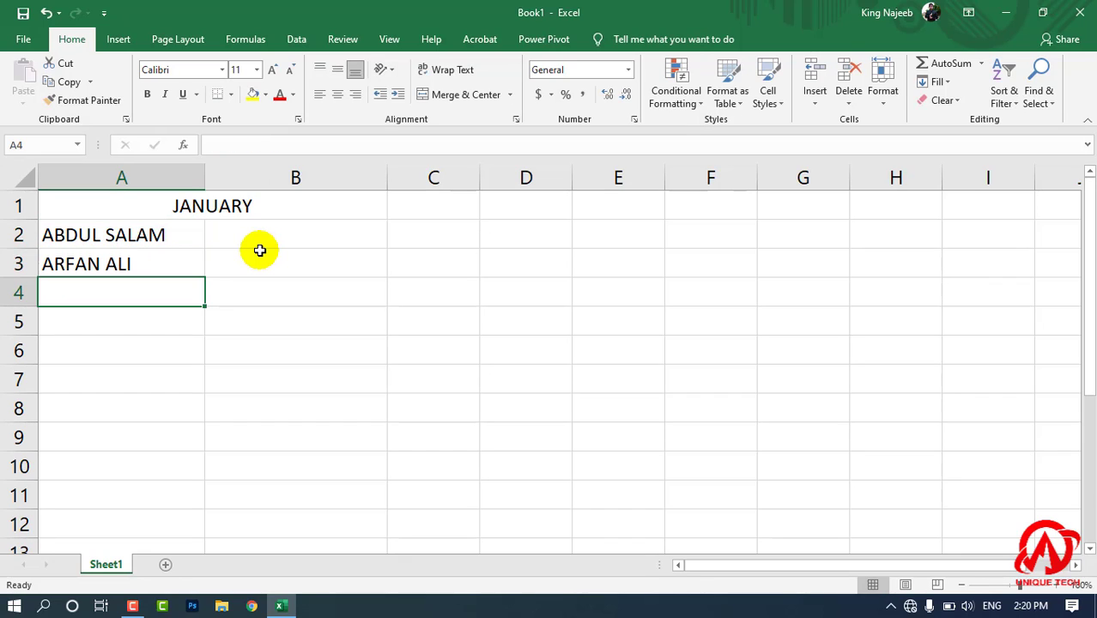
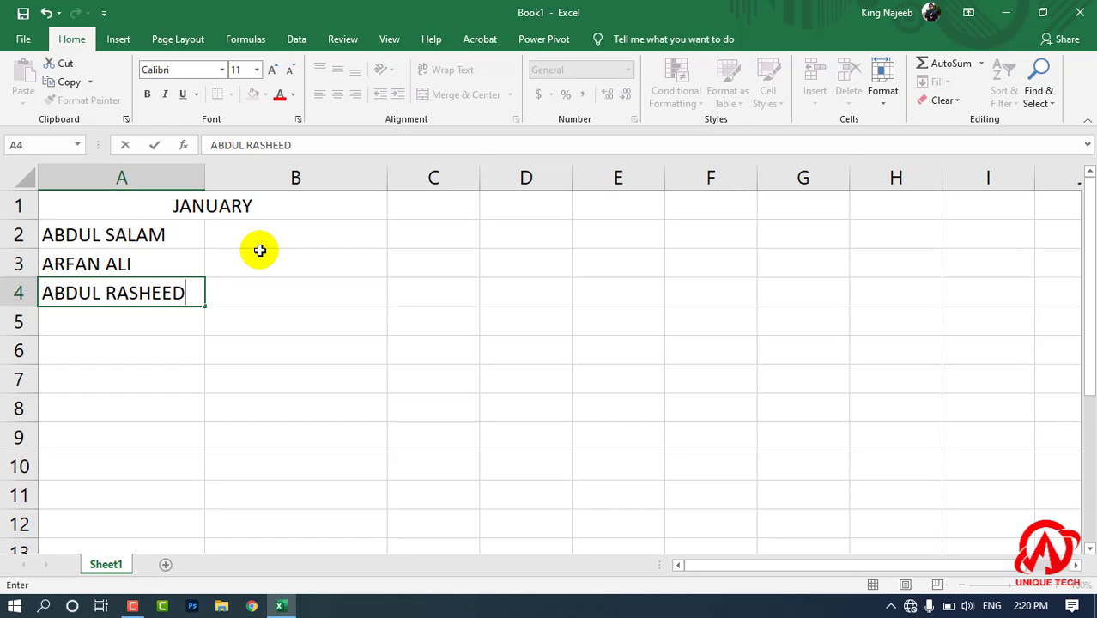
Enter the third person's full name in A4.
key("Return")
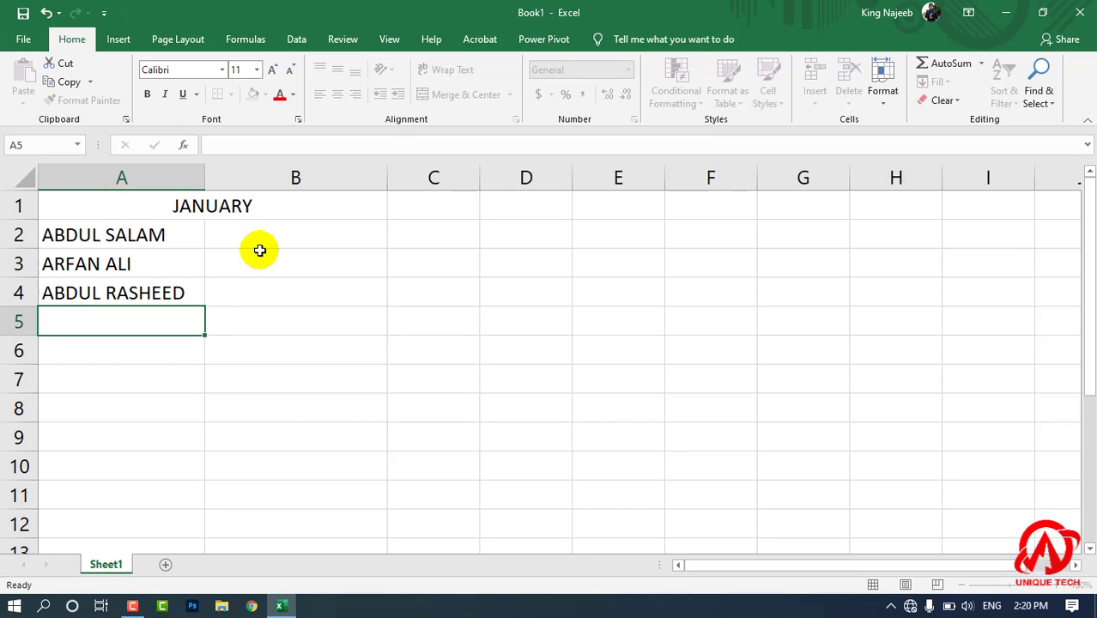
left_click(417, 283)
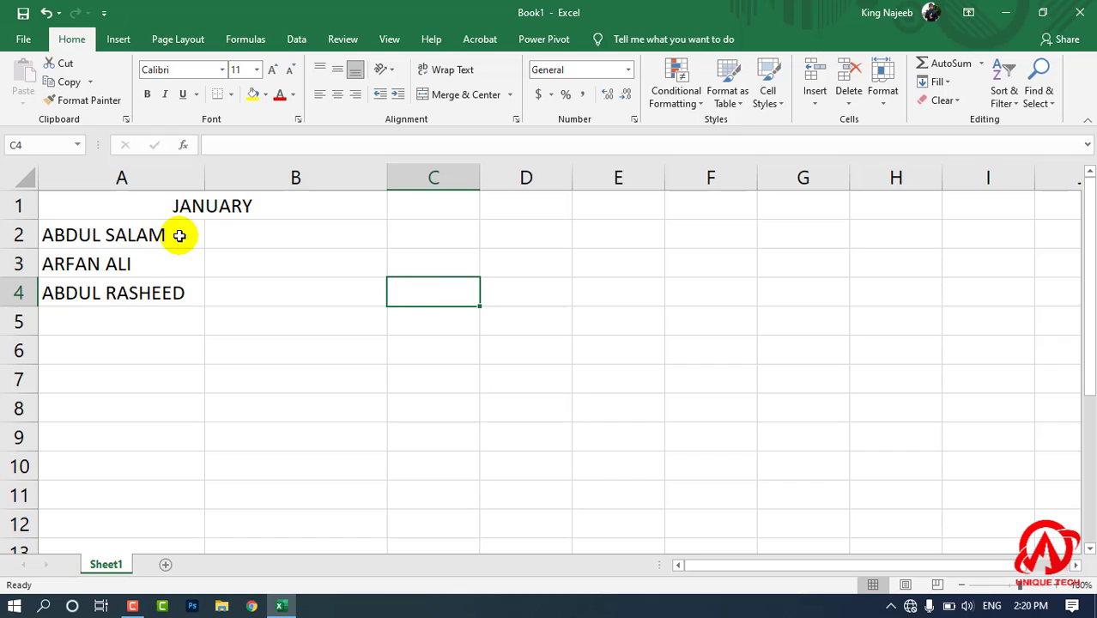
Merge and center cells A5:B5 below the three names, leaving the merged cell empty.
left_click(184, 207)
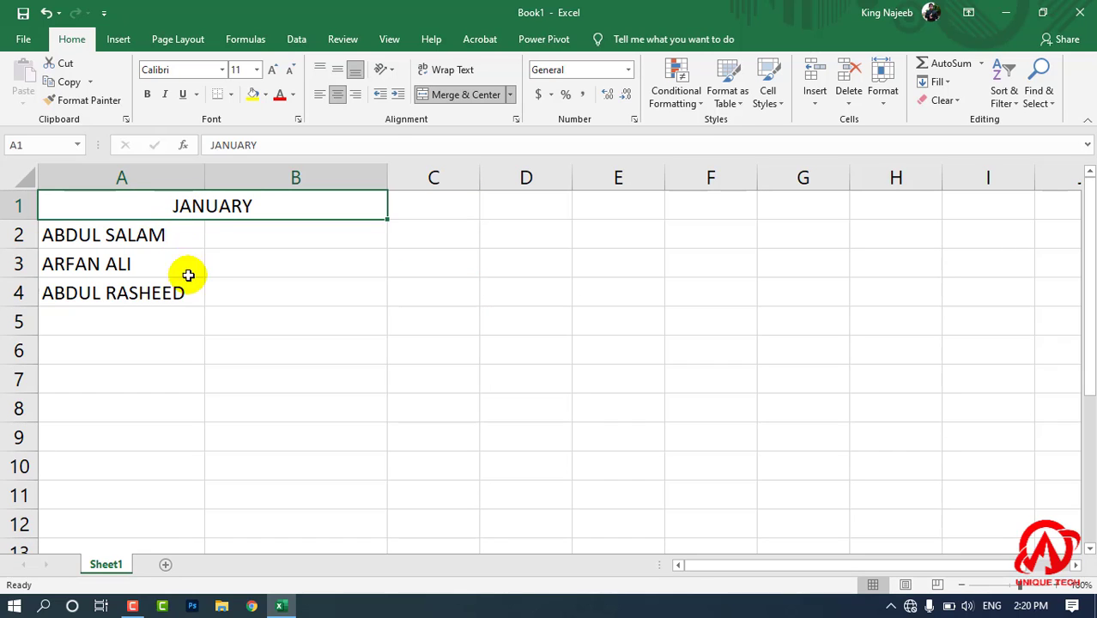
left_click_drag(184, 323, 266, 322)
left_click(432, 95)
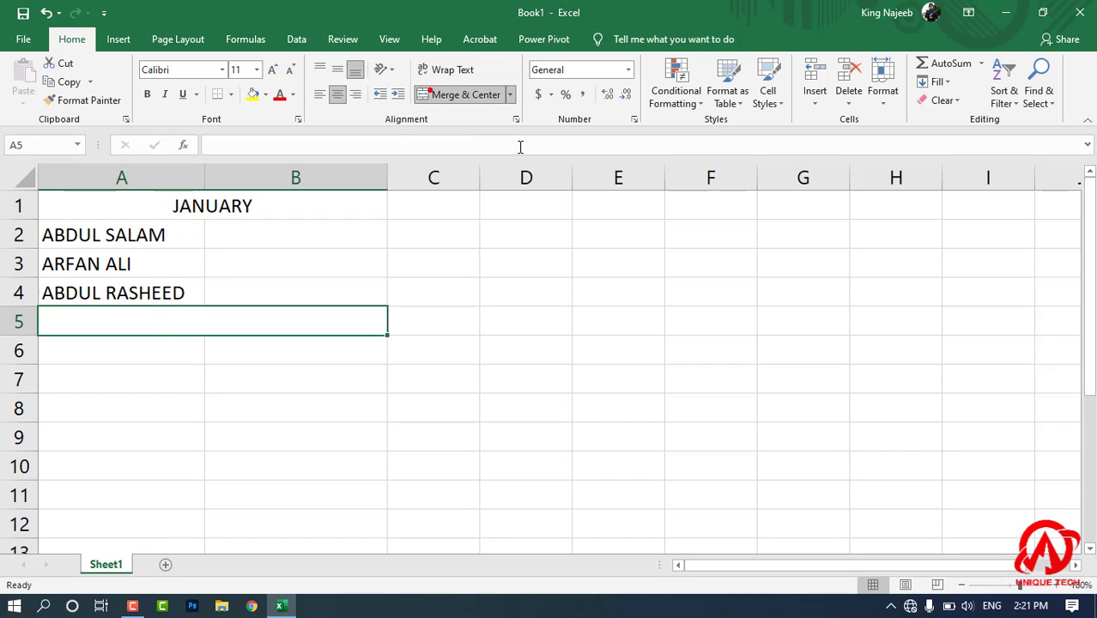
type("F")
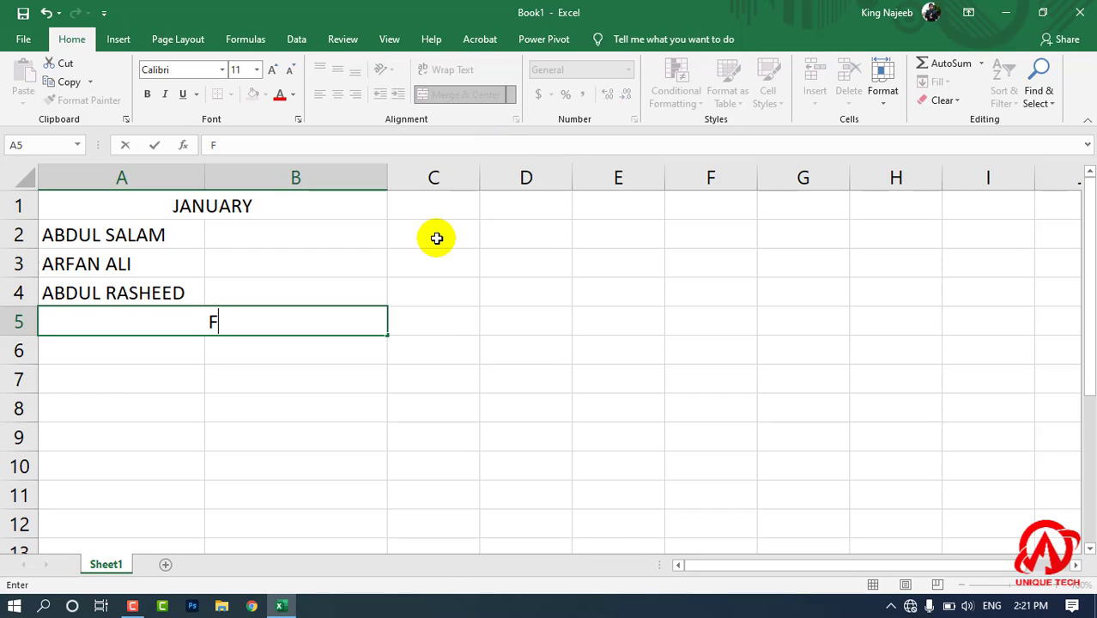
key("Escape")
left_click(506, 319)
Unmerge the JANUARY heading cells A1:B1.
left_click(315, 208)
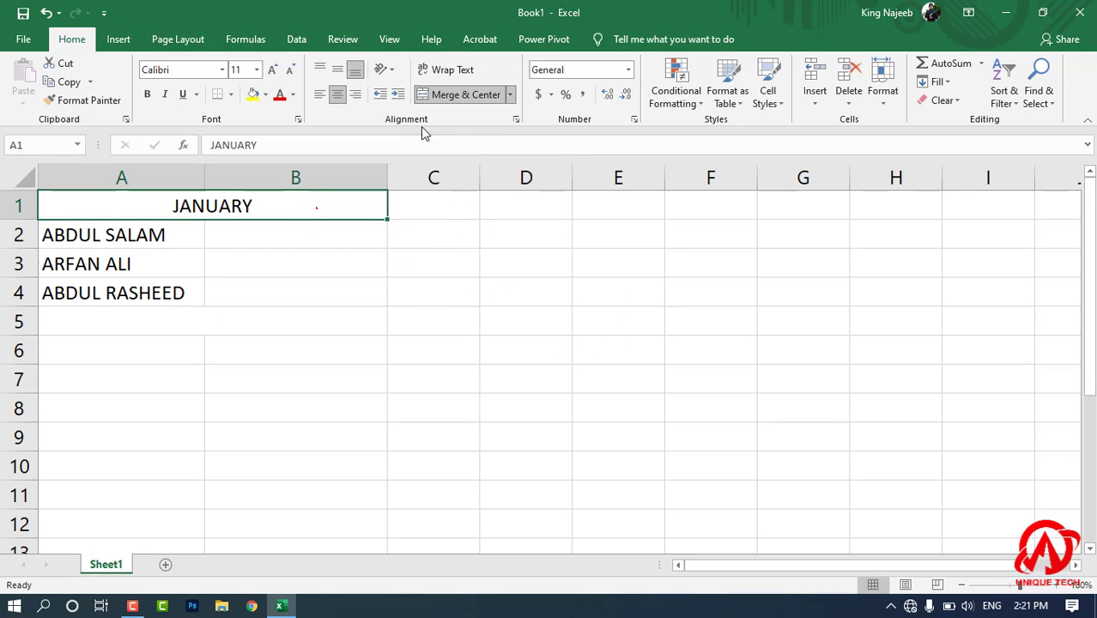
left_click(458, 96)
left_click(509, 289)
left_click_drag(172, 210, 233, 206)
left_click(466, 269)
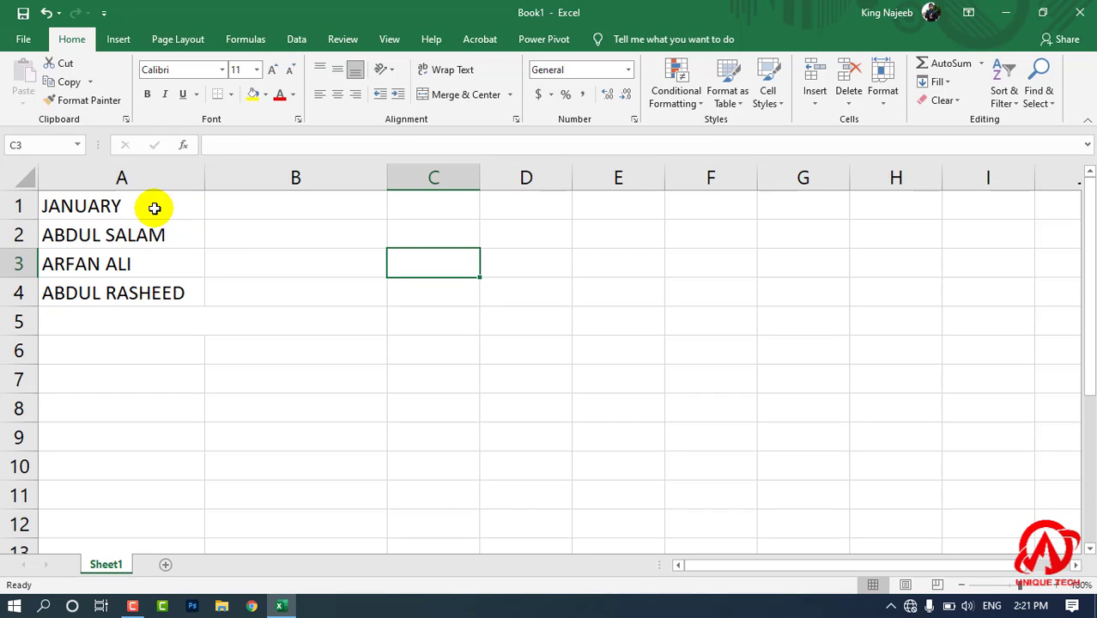
Unmerge cells A5:B5 below the three names and enter the heading FEB in A5.
left_click_drag(144, 321, 274, 322)
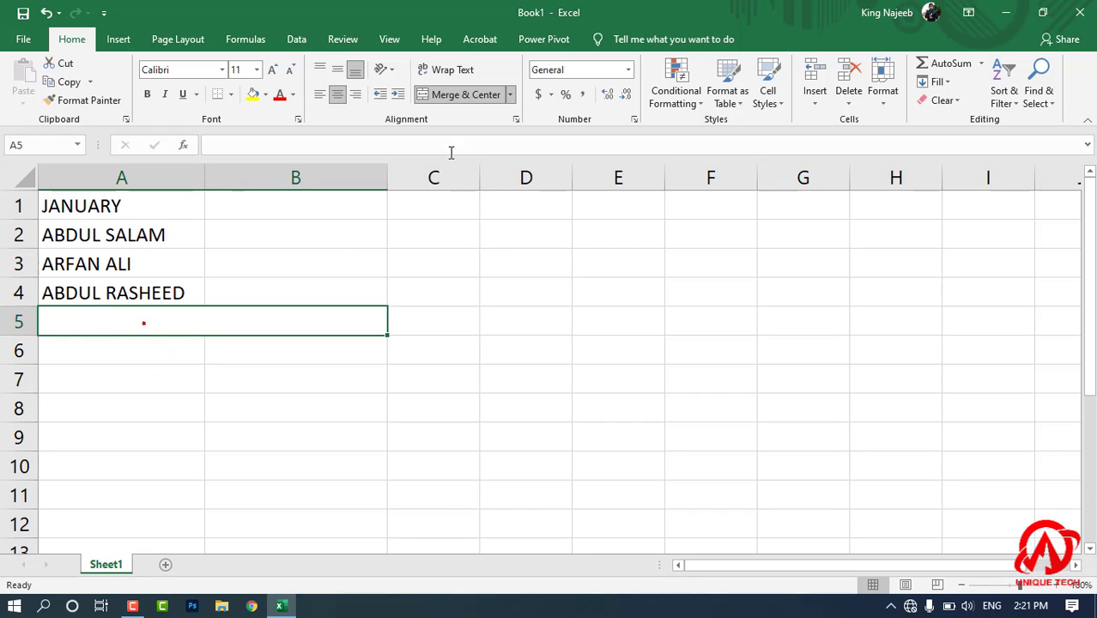
left_click(218, 352)
left_click(158, 321)
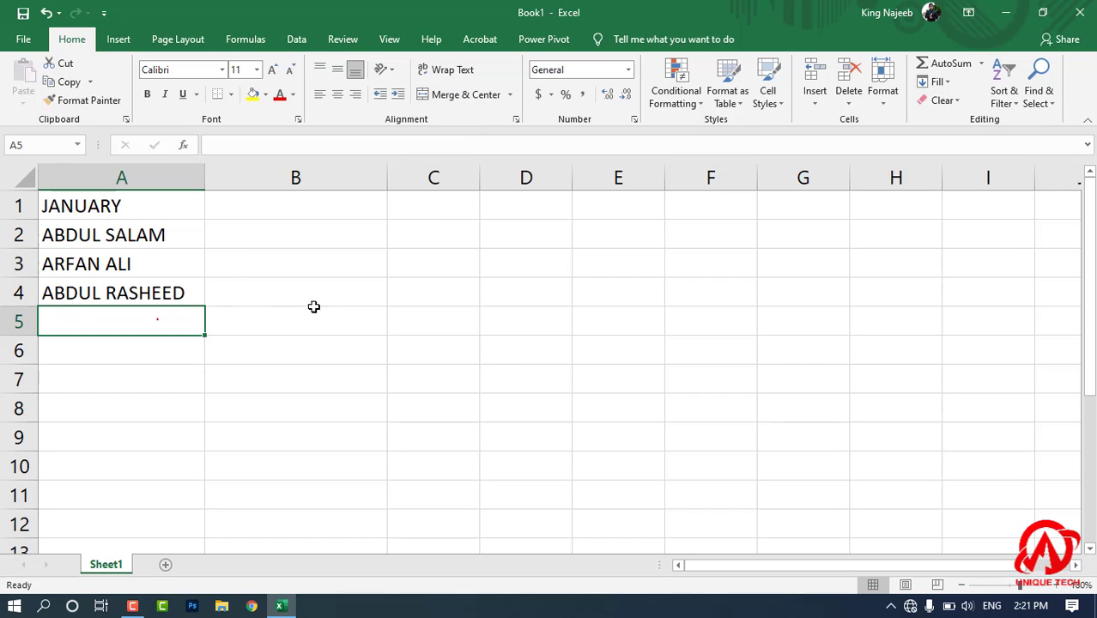
type("FEB")
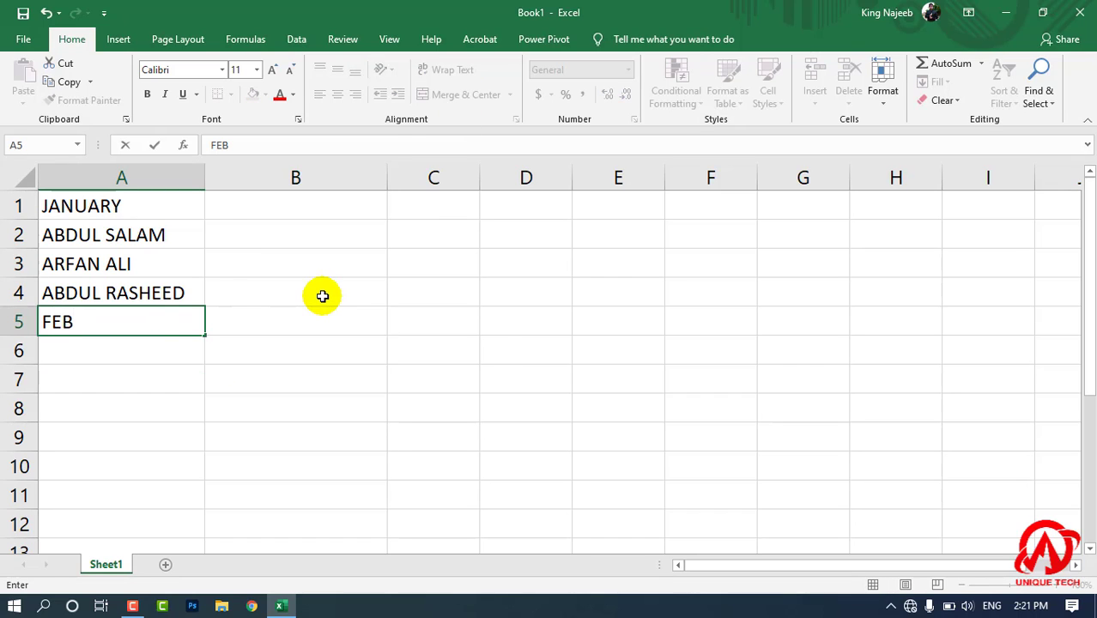
left_click(284, 471)
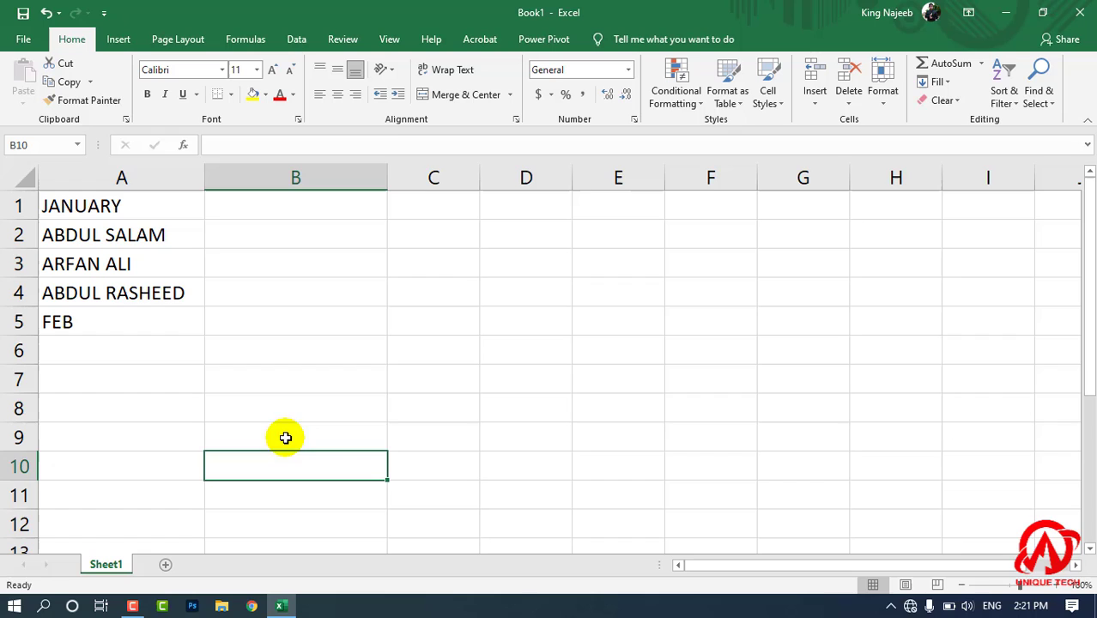
Shorten the month heading in A1 to JAN.
left_click(171, 350)
double_click(89, 206)
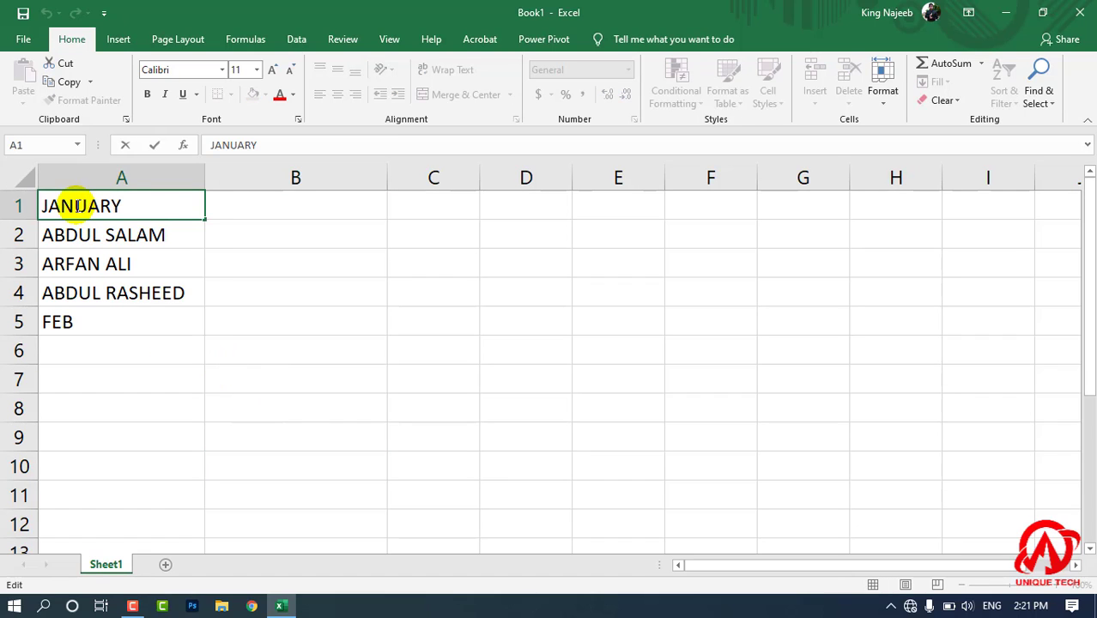
left_click_drag(76, 206, 162, 206)
key("BackSpace")
key("Return")
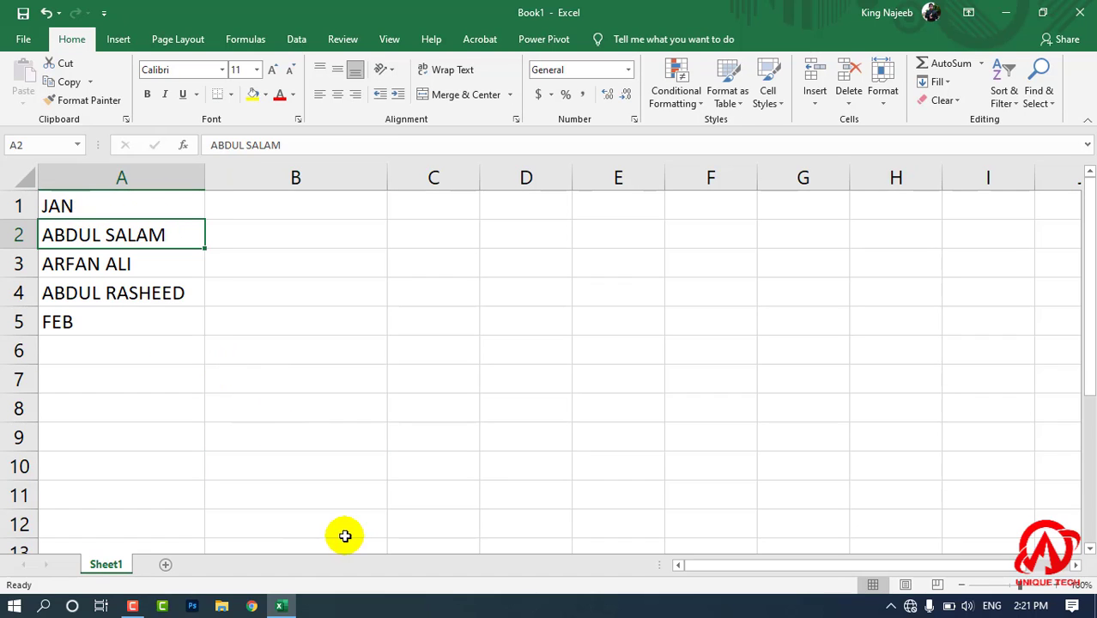
left_click(283, 405)
Copy the three names in A2:A4 and paste them under the FEB heading, starting at A6.
left_click(173, 349)
left_click_drag(146, 251, 158, 284)
right_click(158, 286)
left_click(189, 238)
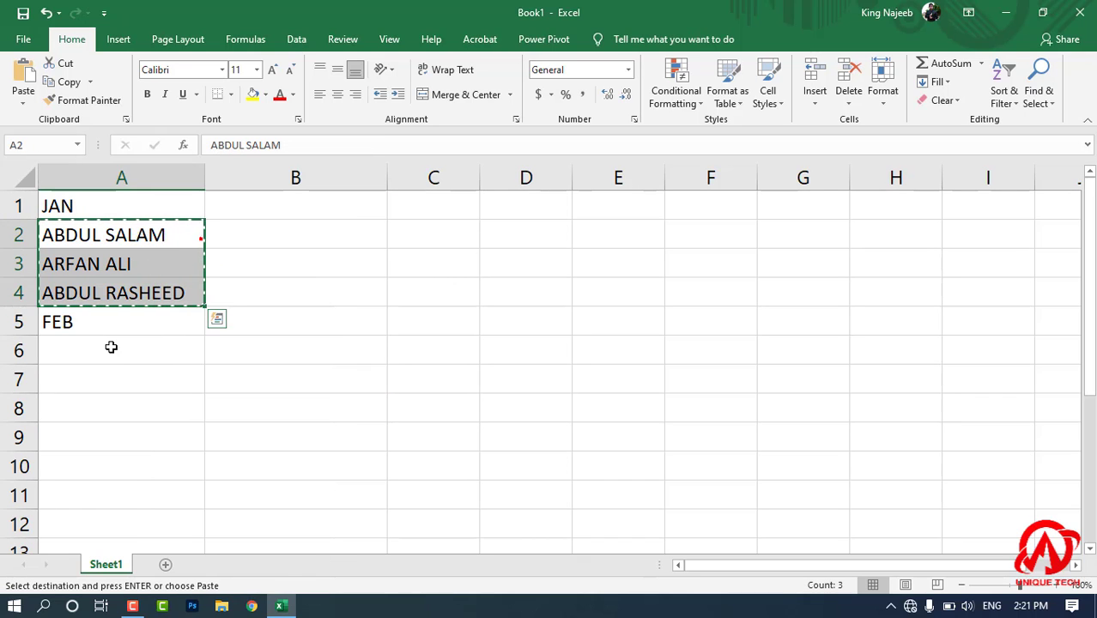
right_click(110, 347)
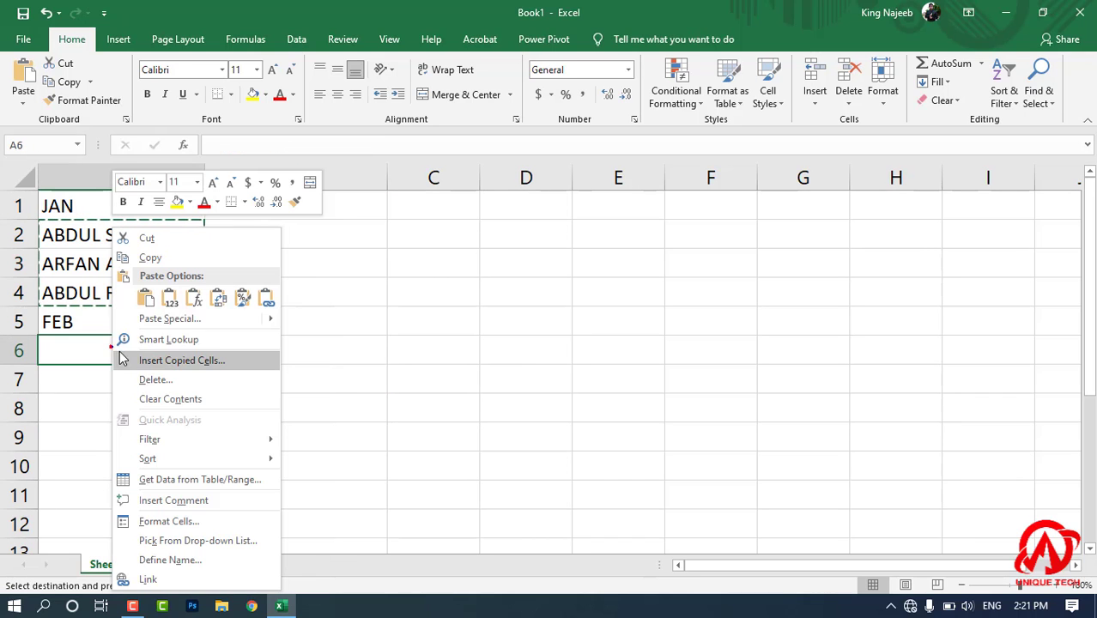
left_click(145, 297)
left_click(463, 400)
Enter 2000 for each of the three people under JAN in cells B2:B4.
double_click(268, 240)
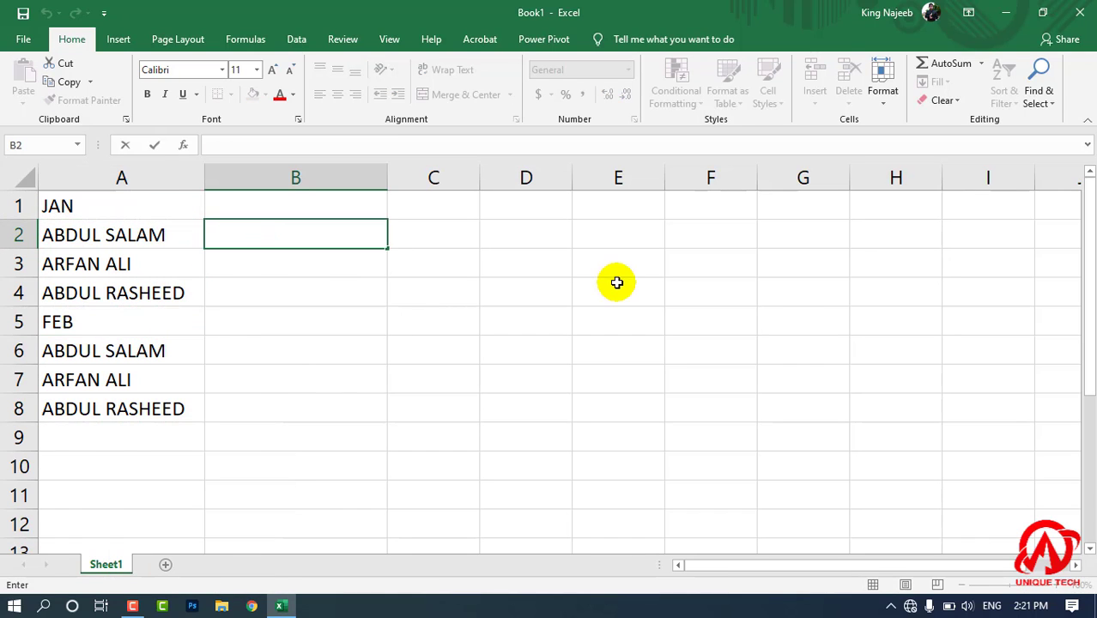
key("Escape")
type("2000")
key("Return")
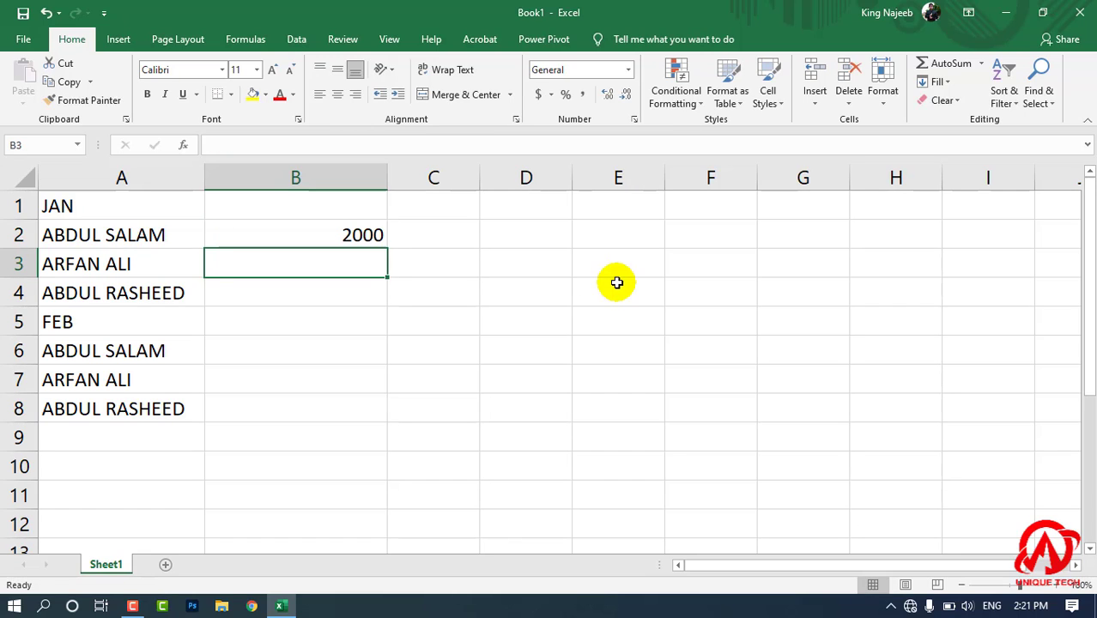
type("2000")
key("Return")
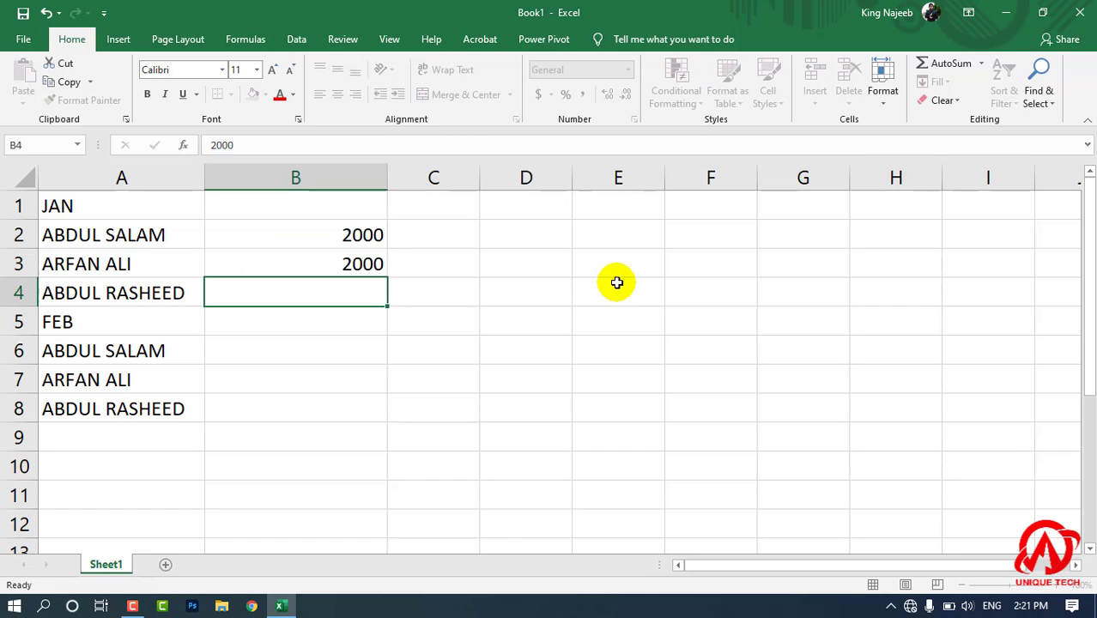
type("2000")
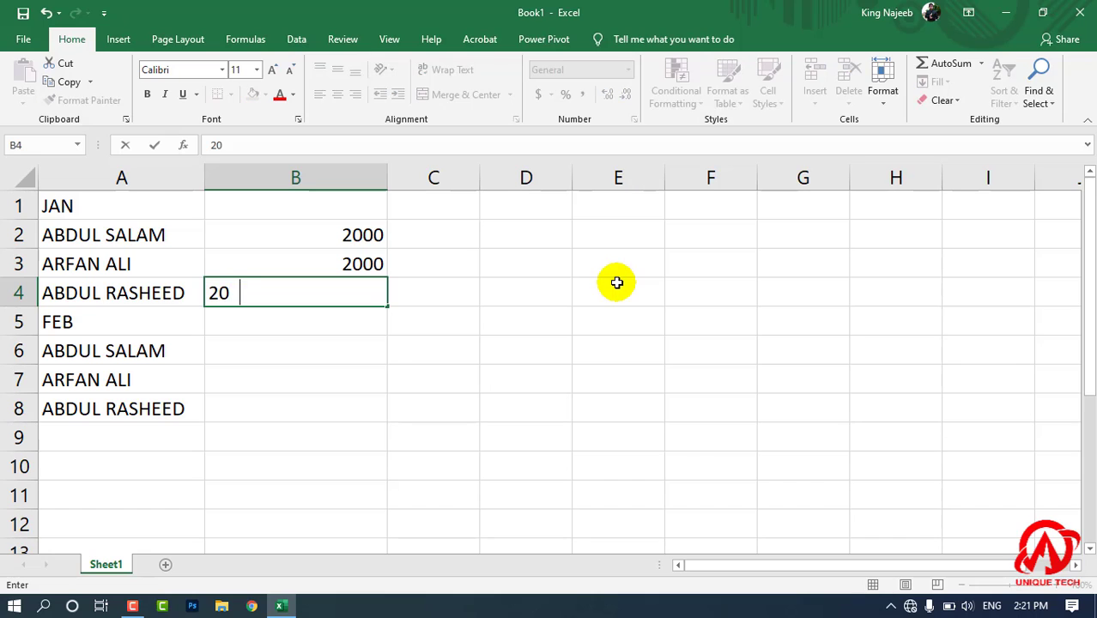
key("Return")
key("Return")
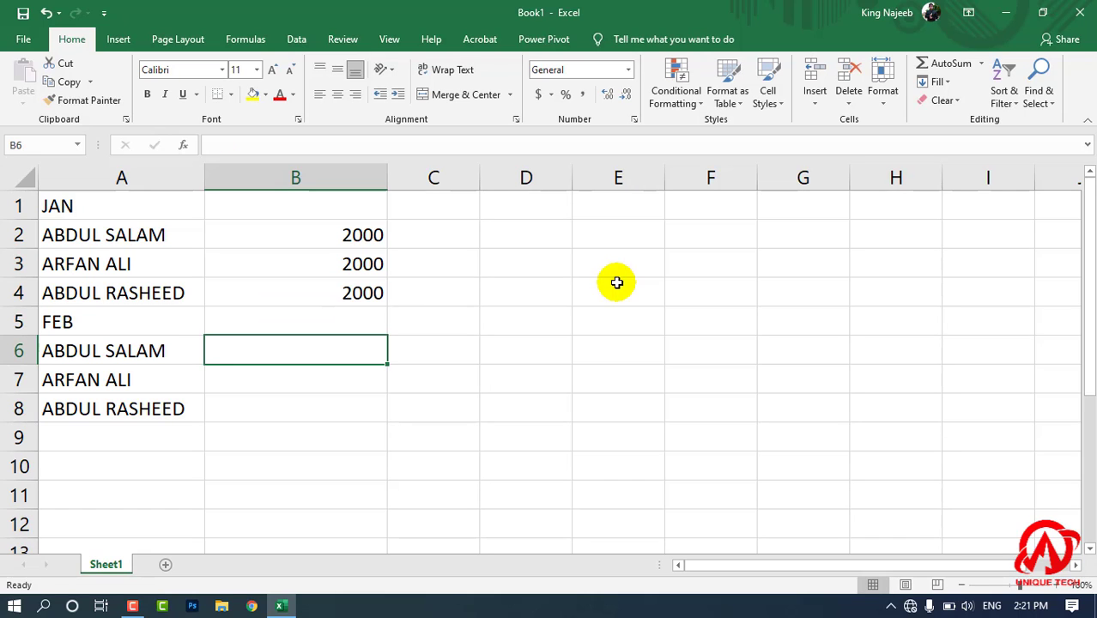
Enter the amounts 2000, 0 and 2000 for the three people under FEB in cells B6:B8.
type("200")
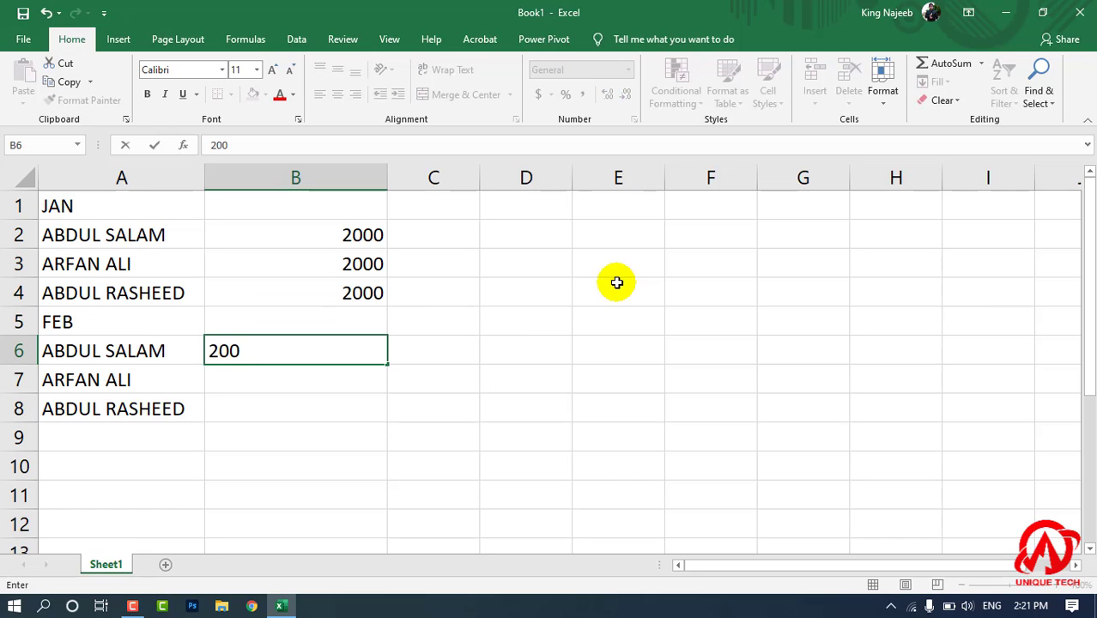
type("0")
key("Return")
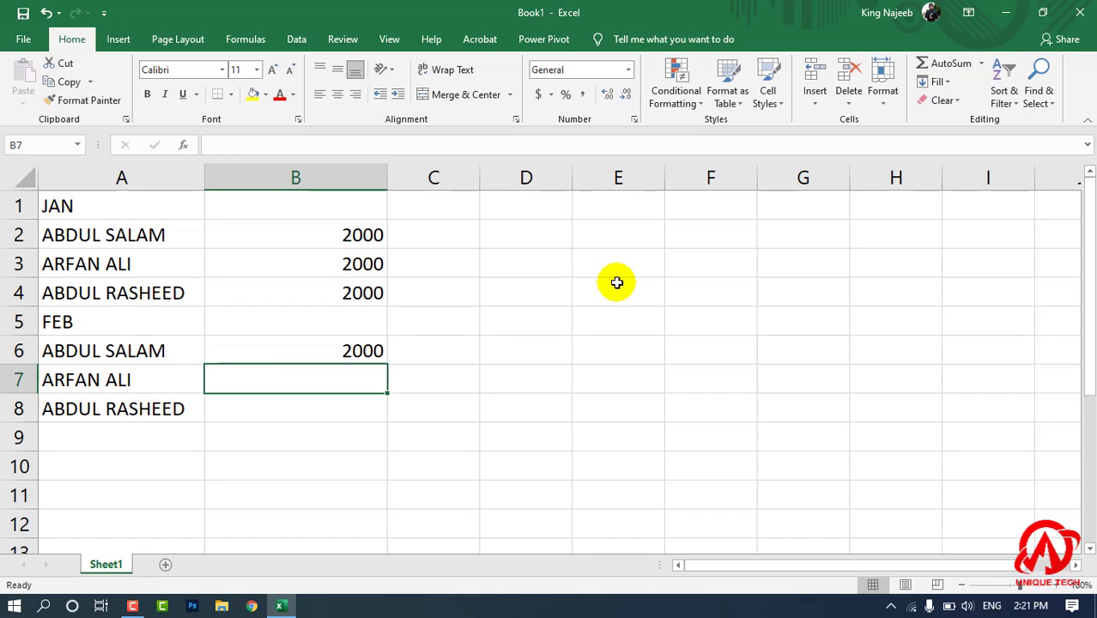
type("0")
key("Return")
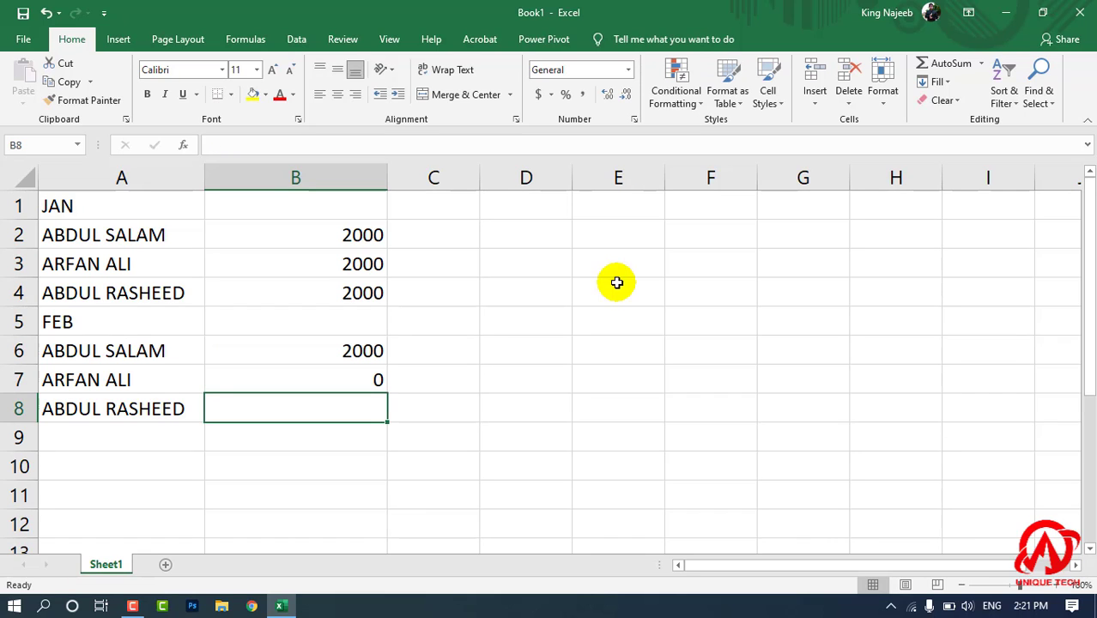
type("2000")
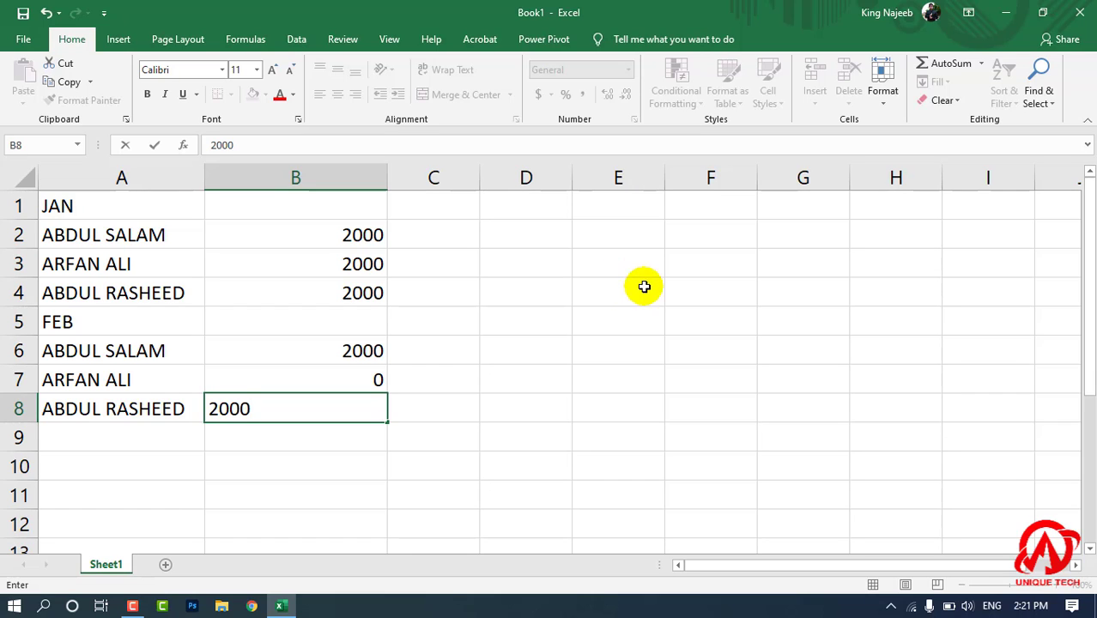
left_click(626, 376)
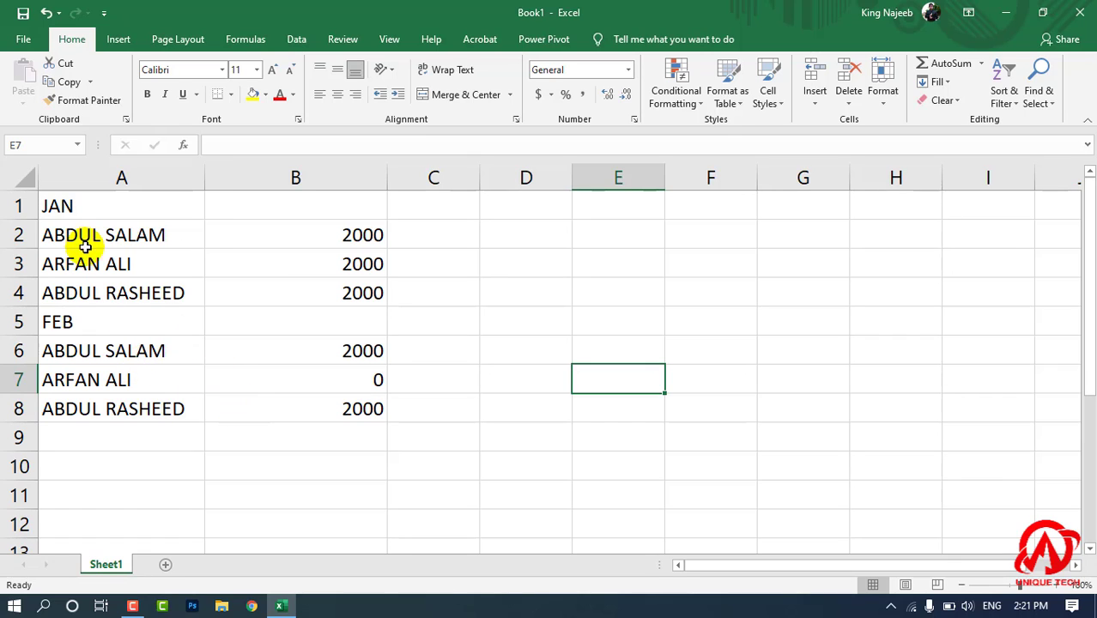
Merge and center cells E2:G3 and, directly below, cells E4:G5 as two separate blocks.
left_click(631, 284)
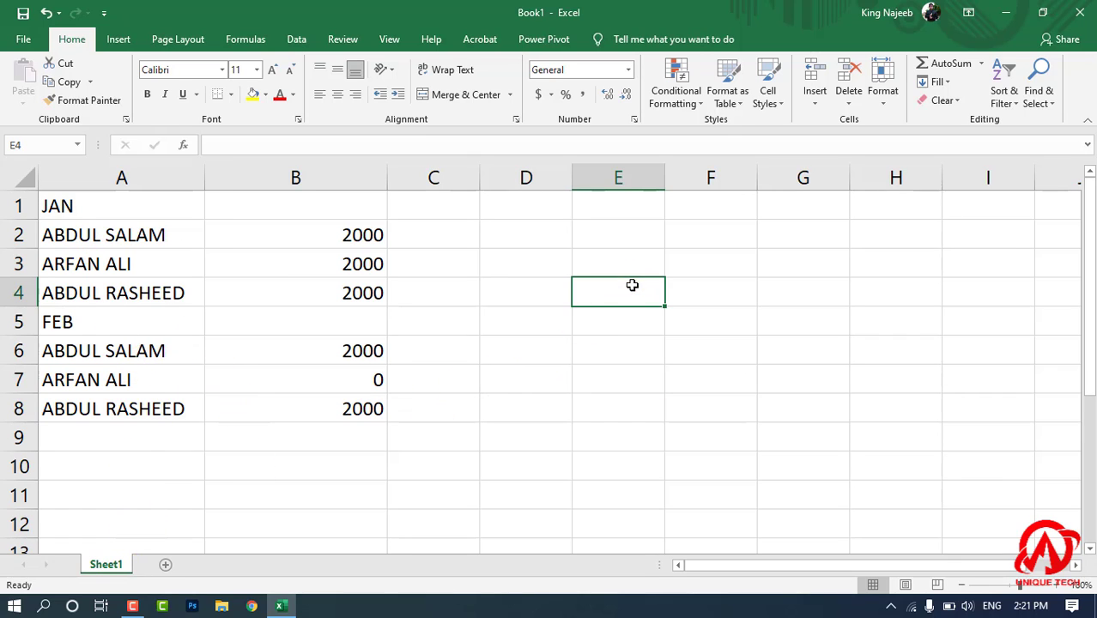
left_click_drag(612, 246, 783, 258)
left_click(751, 329)
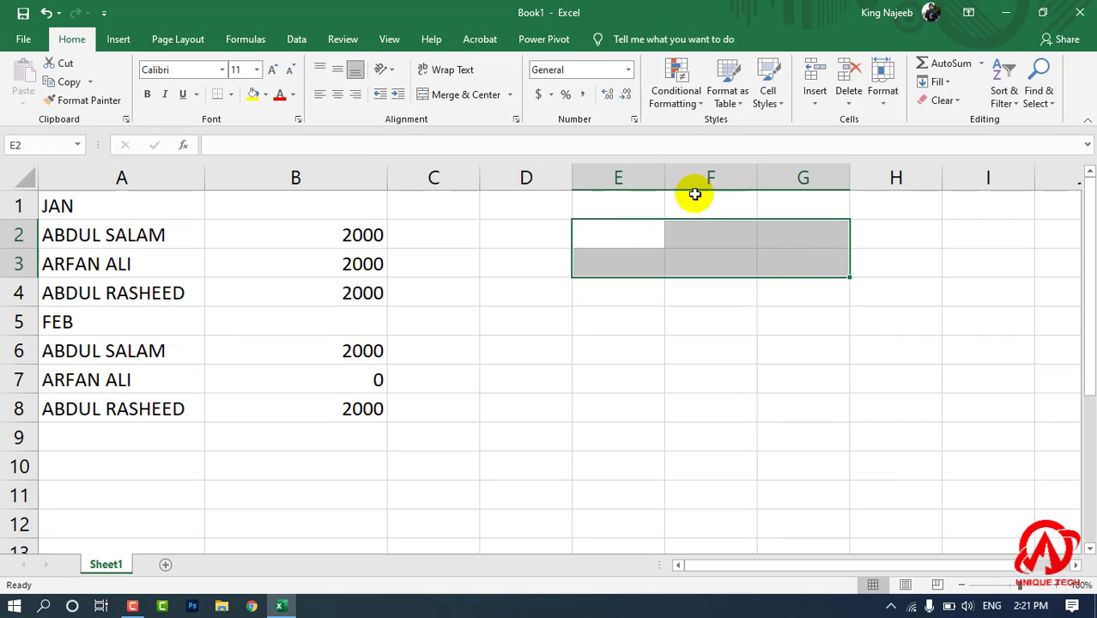
left_click(471, 114)
left_click(696, 319)
left_click_drag(633, 283, 783, 313)
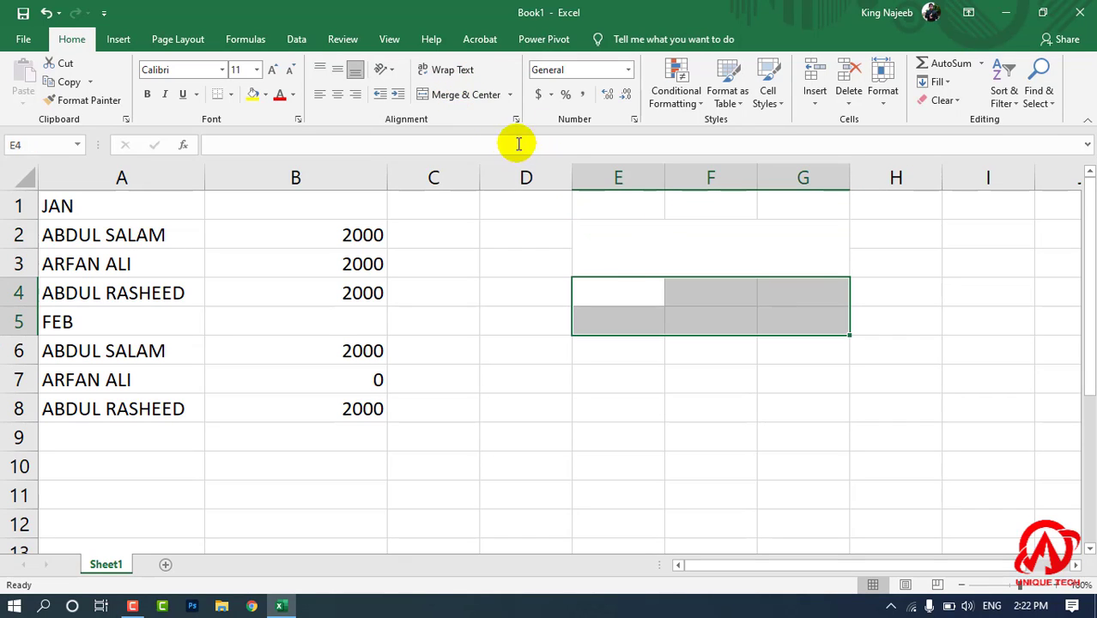
left_click(466, 95)
left_click(705, 250)
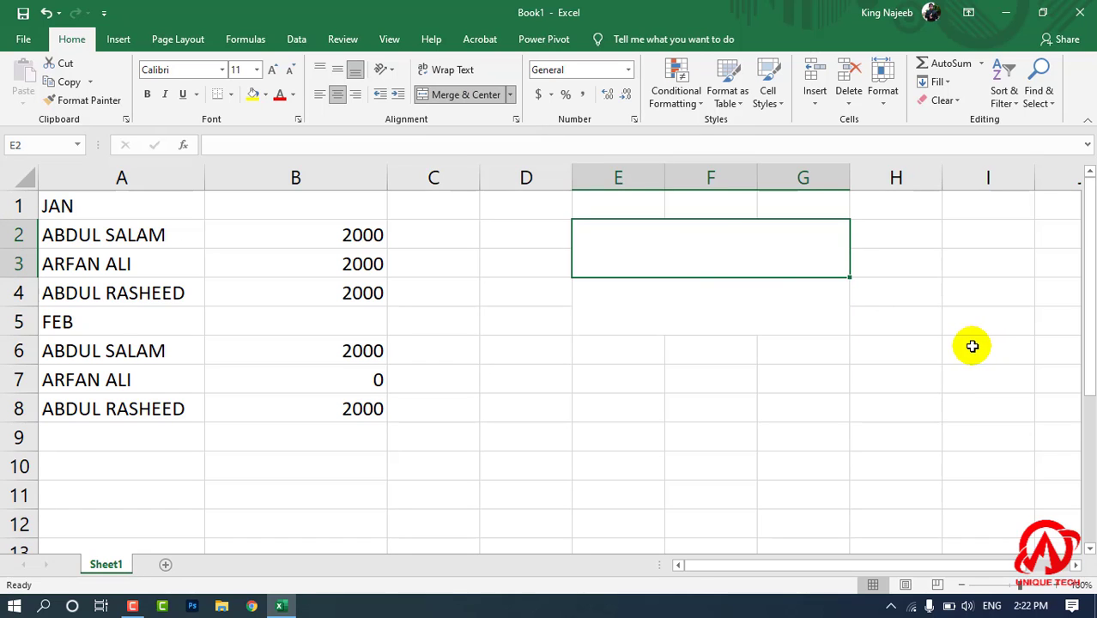
left_click(740, 289)
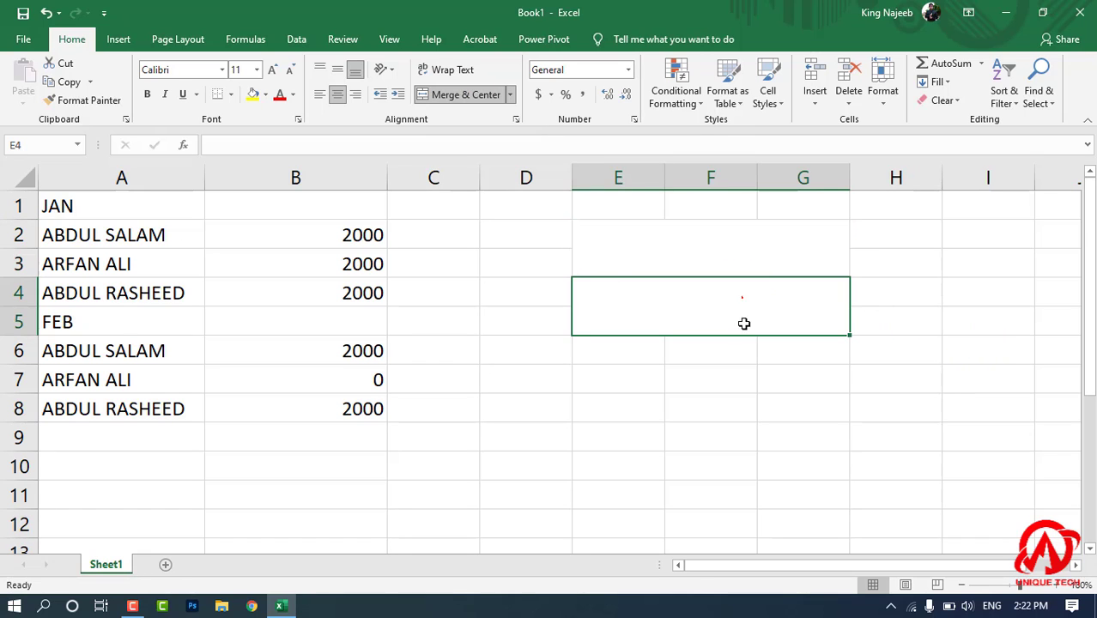
Middle-align the merged cell E2 vertically and increase its font size to 16.
left_click(677, 241)
left_click(338, 69)
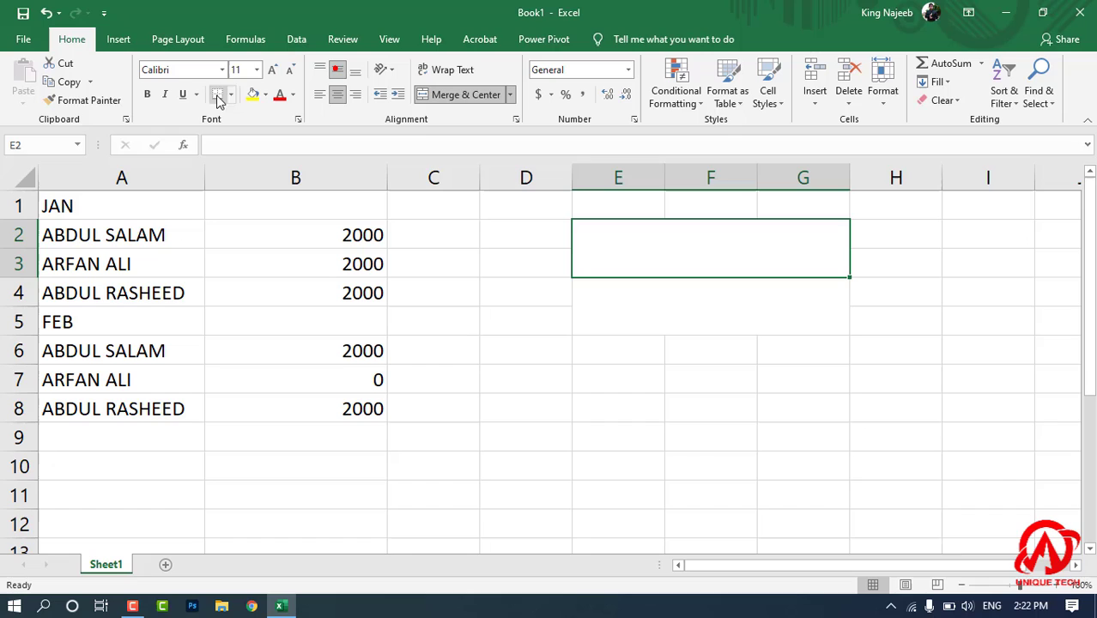
left_click(275, 68)
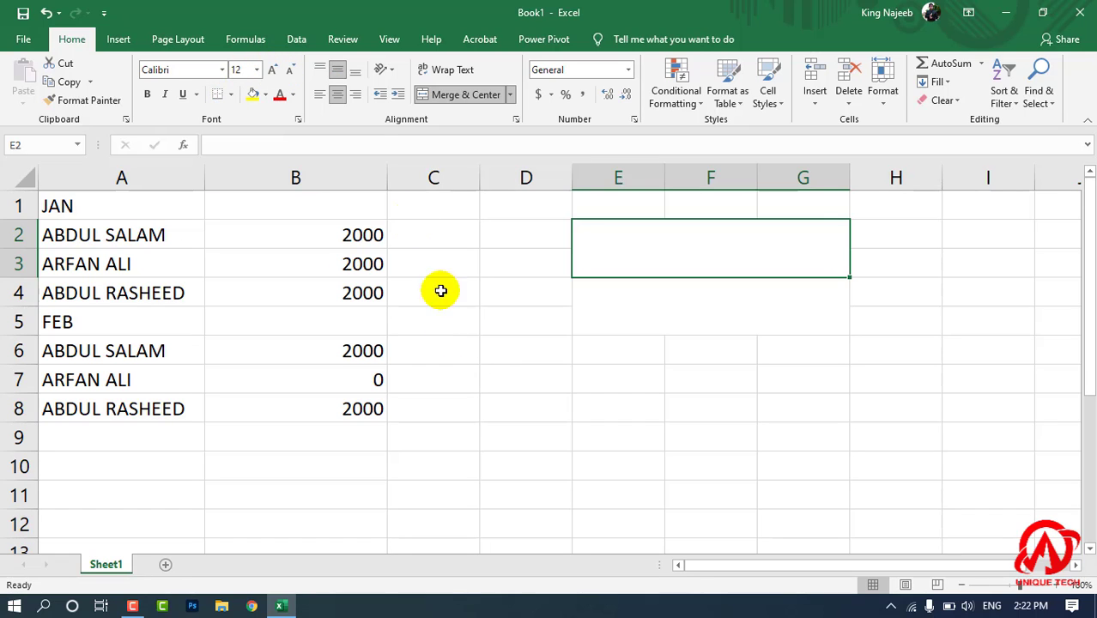
left_click(273, 69)
left_click(273, 69)
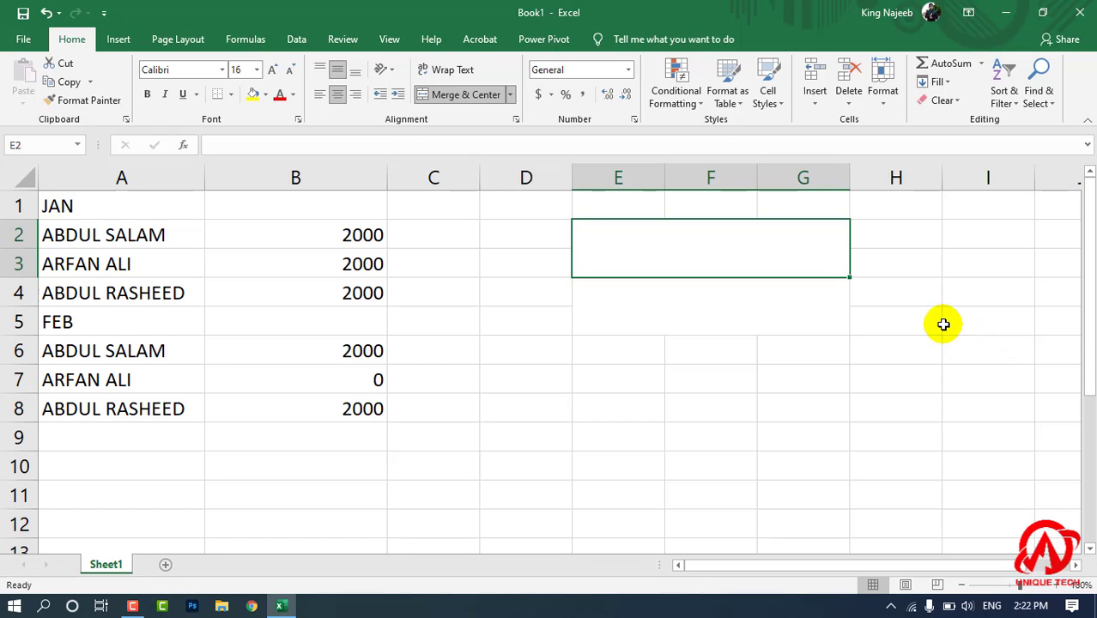
Enter the formula =SUMIF(A1:B8,E2,B1:B8) in the merged cell E4.
type("=")
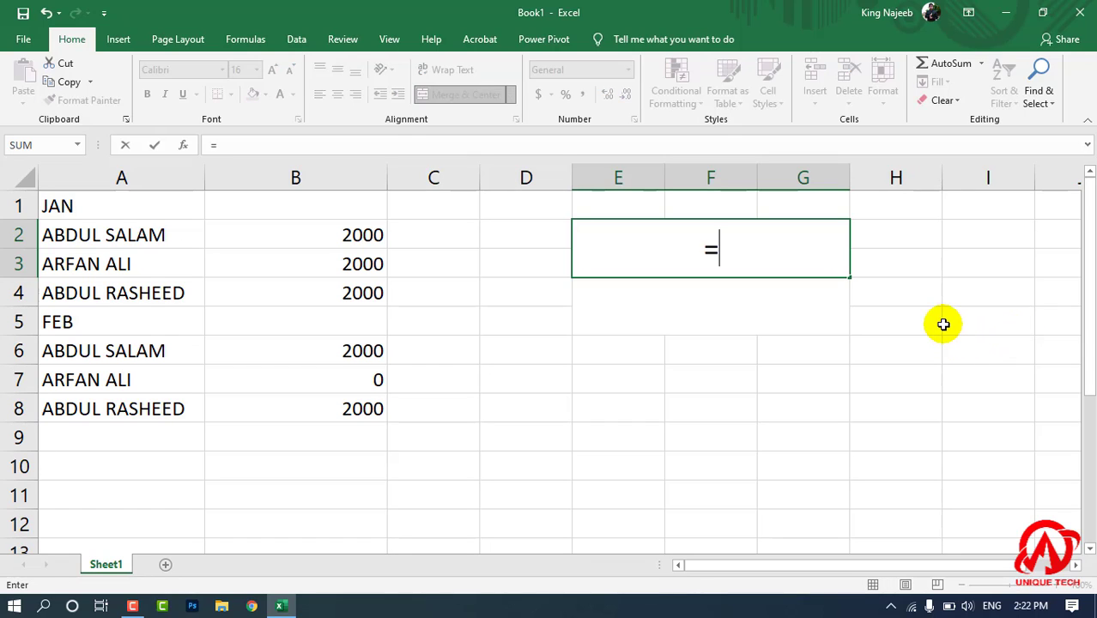
key("BackSpace")
left_click(630, 319)
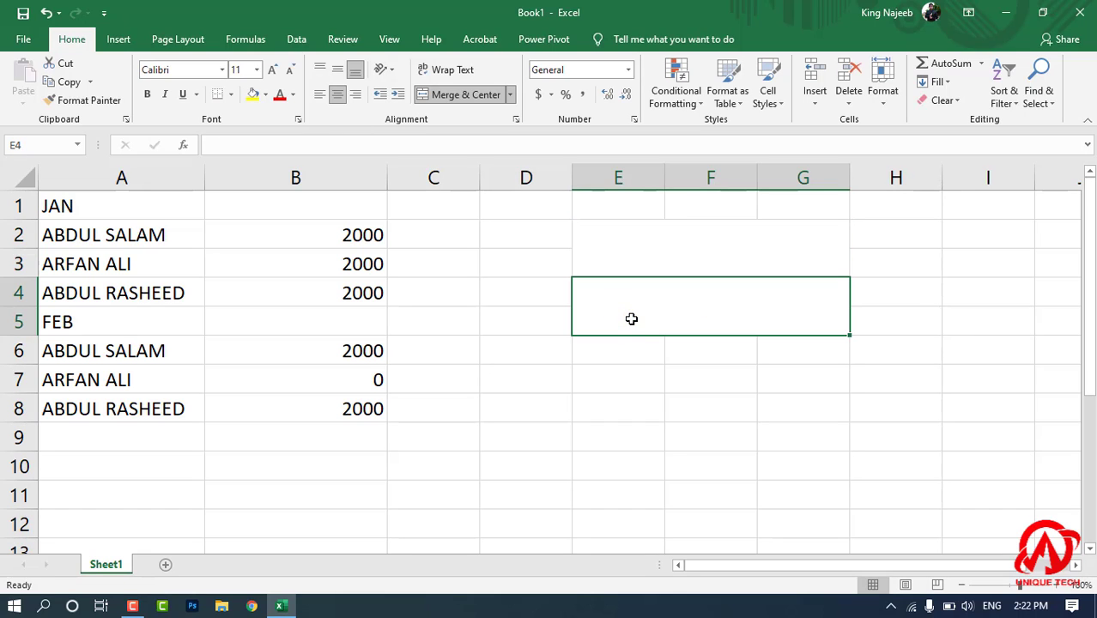
type("=SUMIF(")
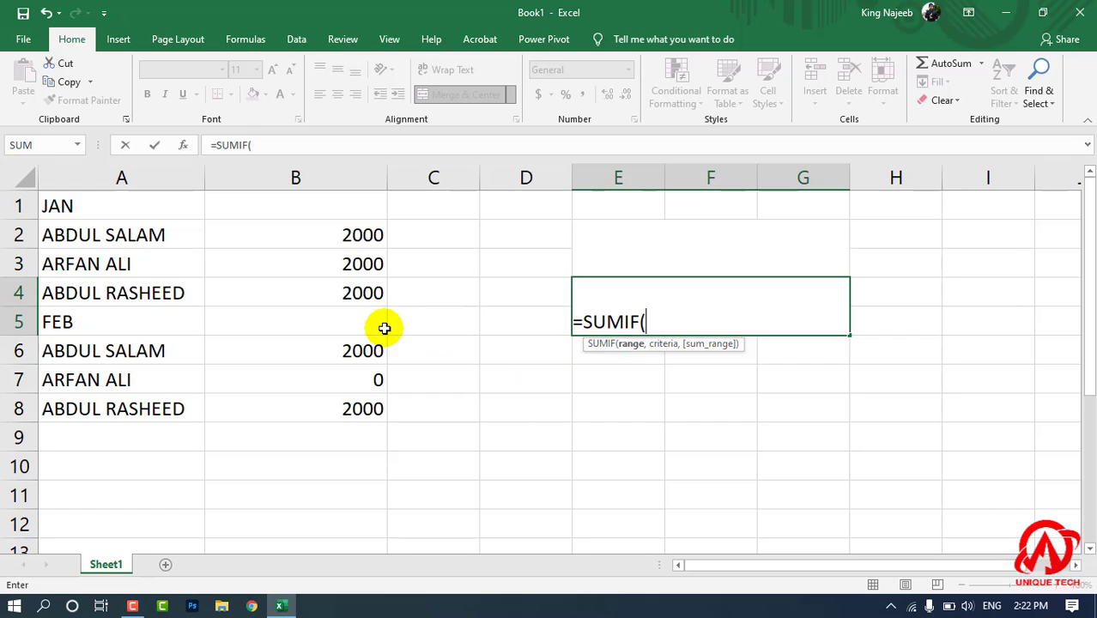
left_click_drag(154, 206, 384, 412)
type(",")
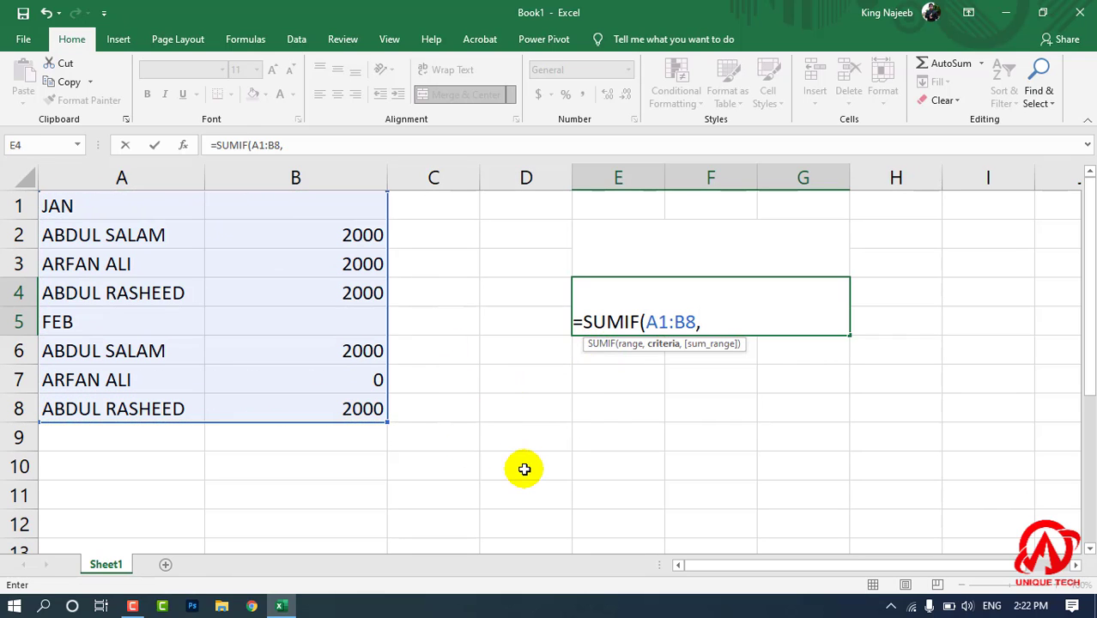
left_click(664, 238)
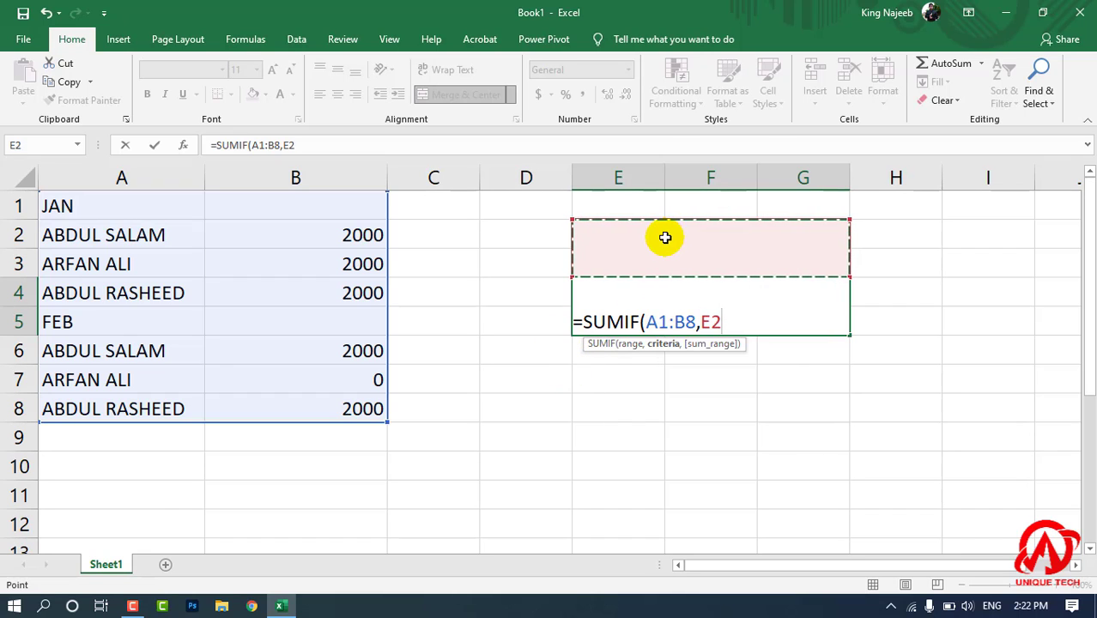
type(",")
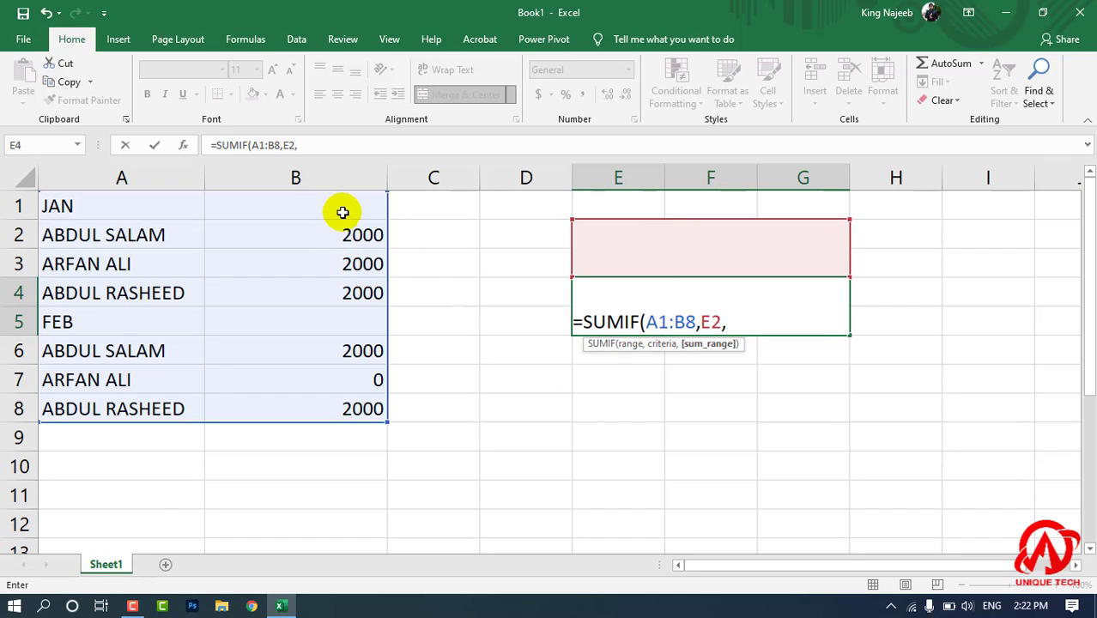
left_click_drag(342, 212, 350, 409)
type(")")
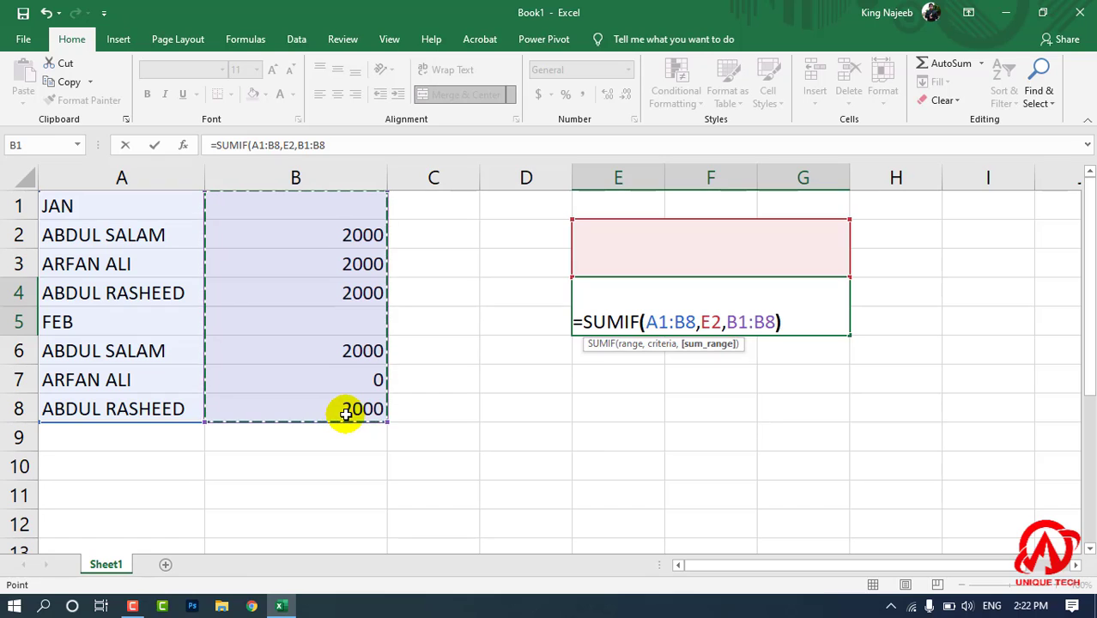
key("Return")
Enter the first listed person's full name in the merged cell E2 as the SUMIF criteria.
left_click(654, 257)
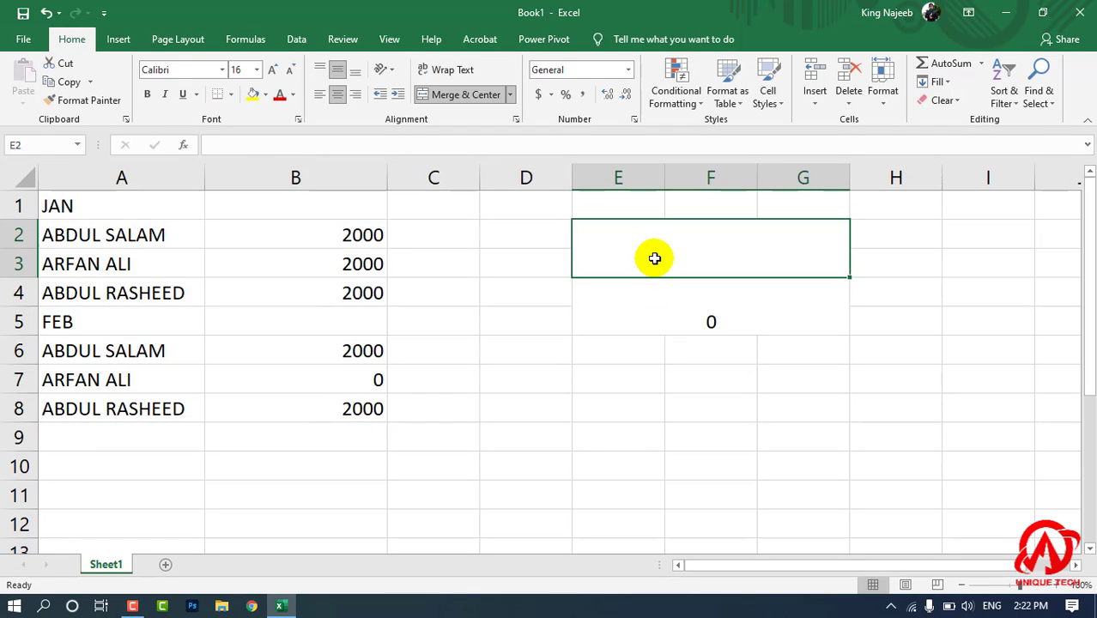
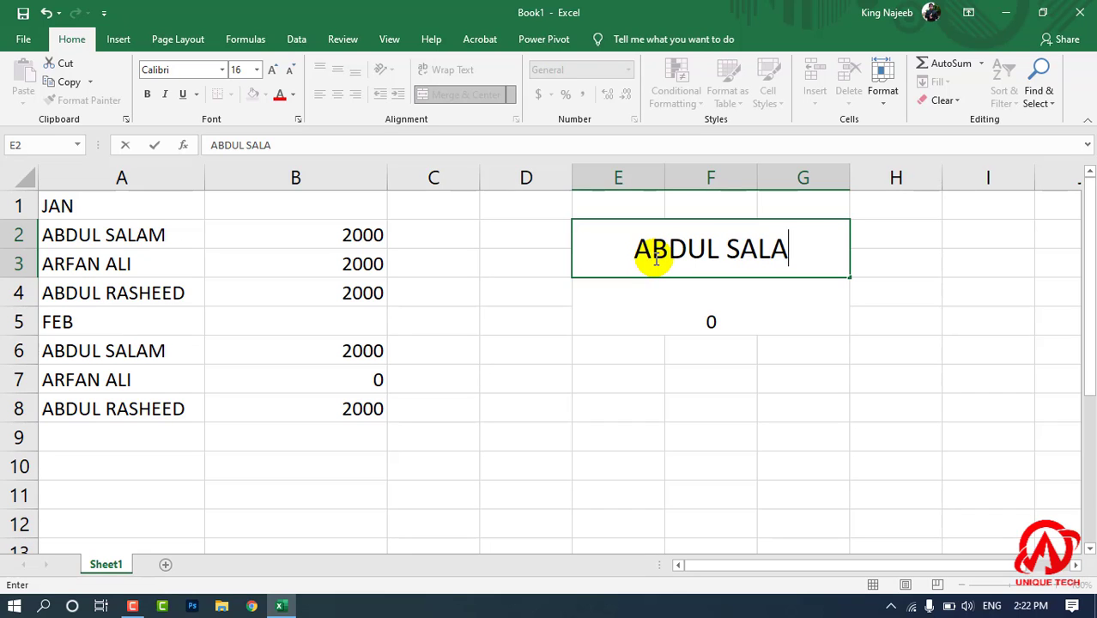
key("Return")
left_click(779, 378)
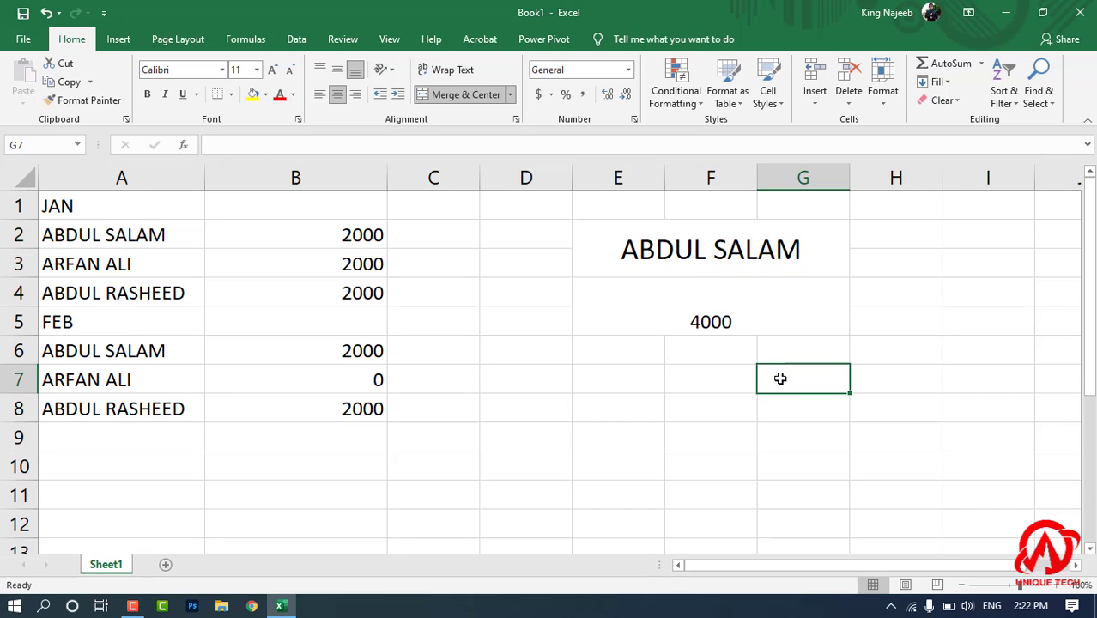